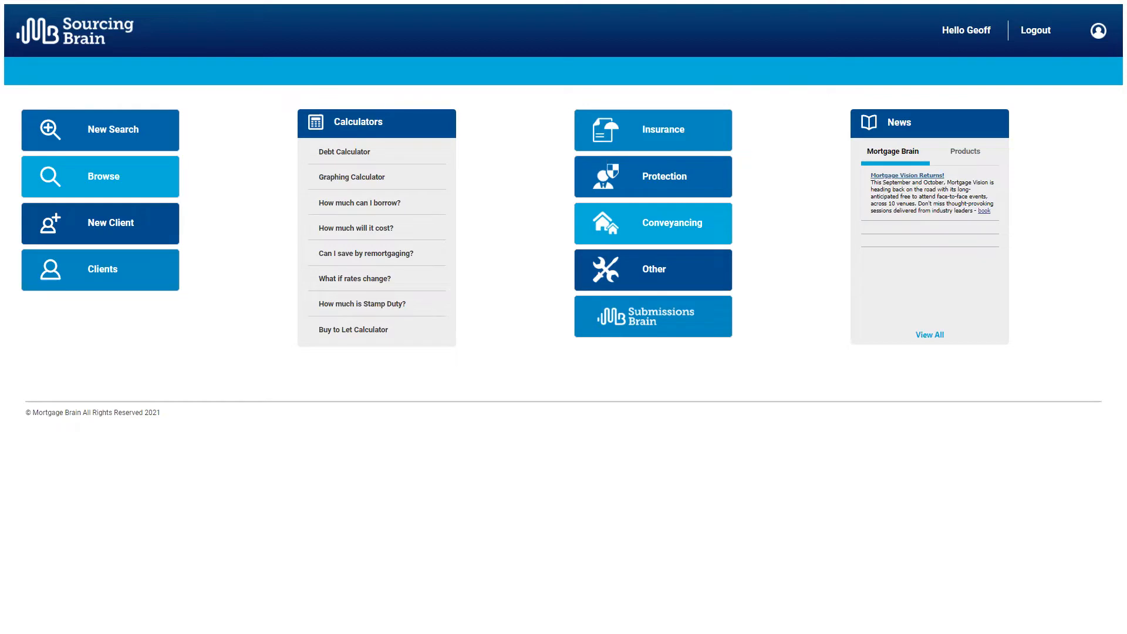
Step: Start sourcing for the Mortgage Vision client record, keeping the Residential Home Mover purchase type and the All Lenders panel
click(103, 271)
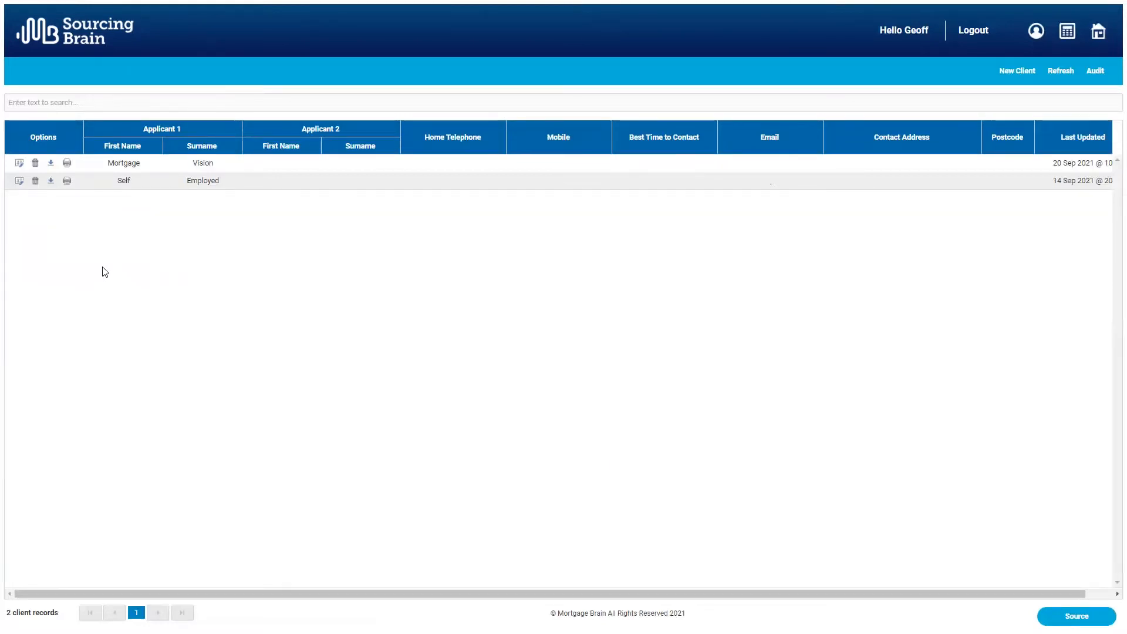
click(123, 166)
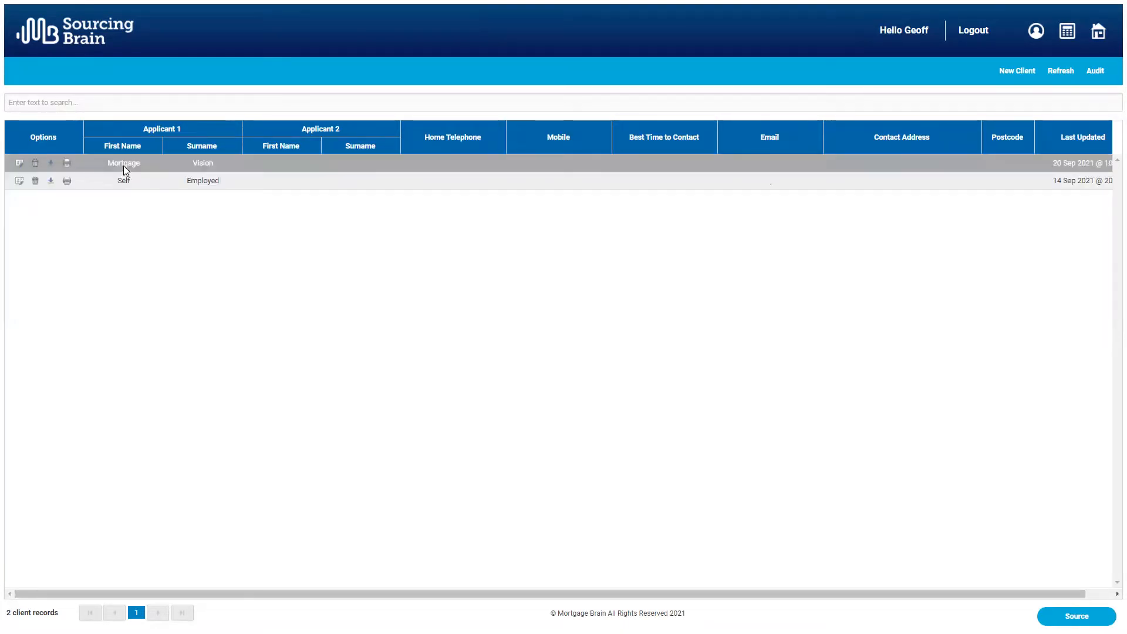
click(124, 166)
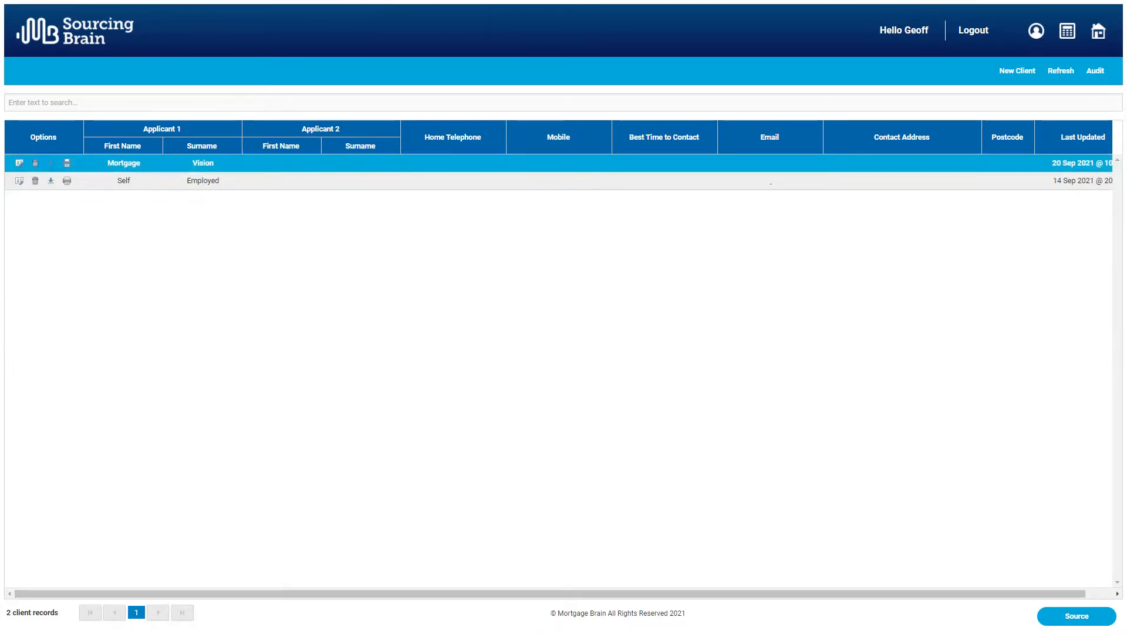
click(1077, 617)
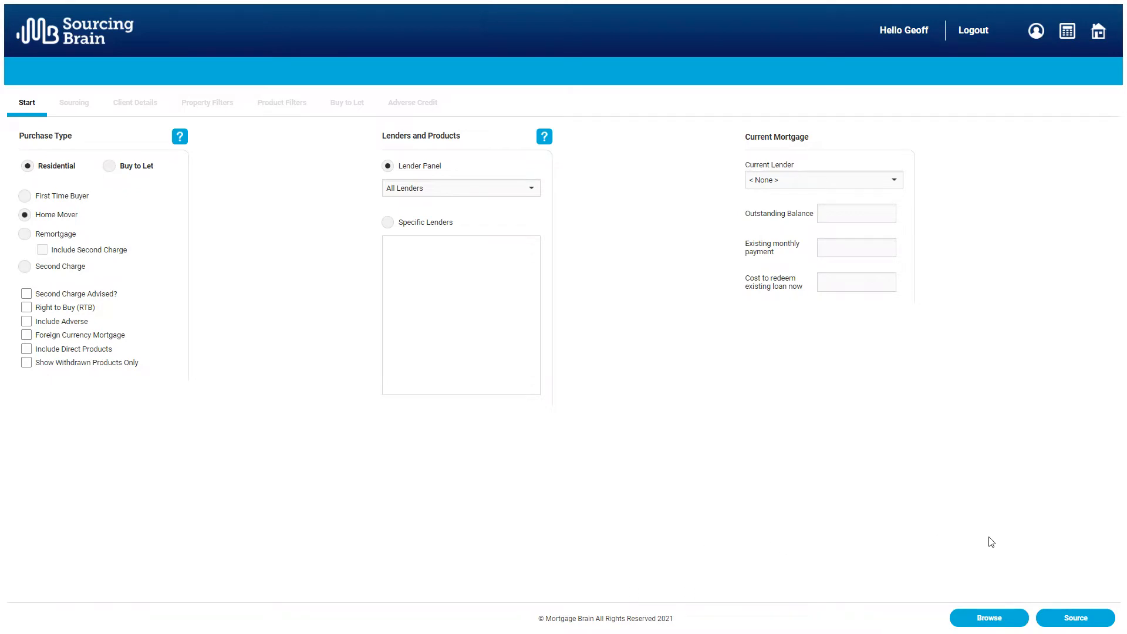
click(1076, 617)
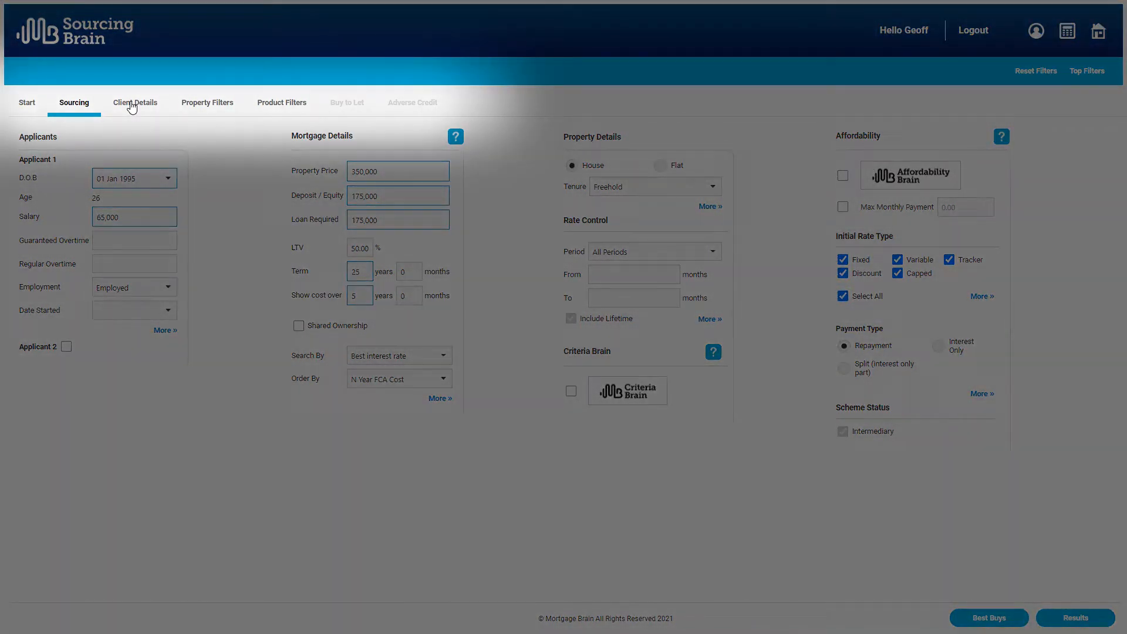
Step: Review the client details, property filters and product filters, and return to the main sourcing page
click(132, 105)
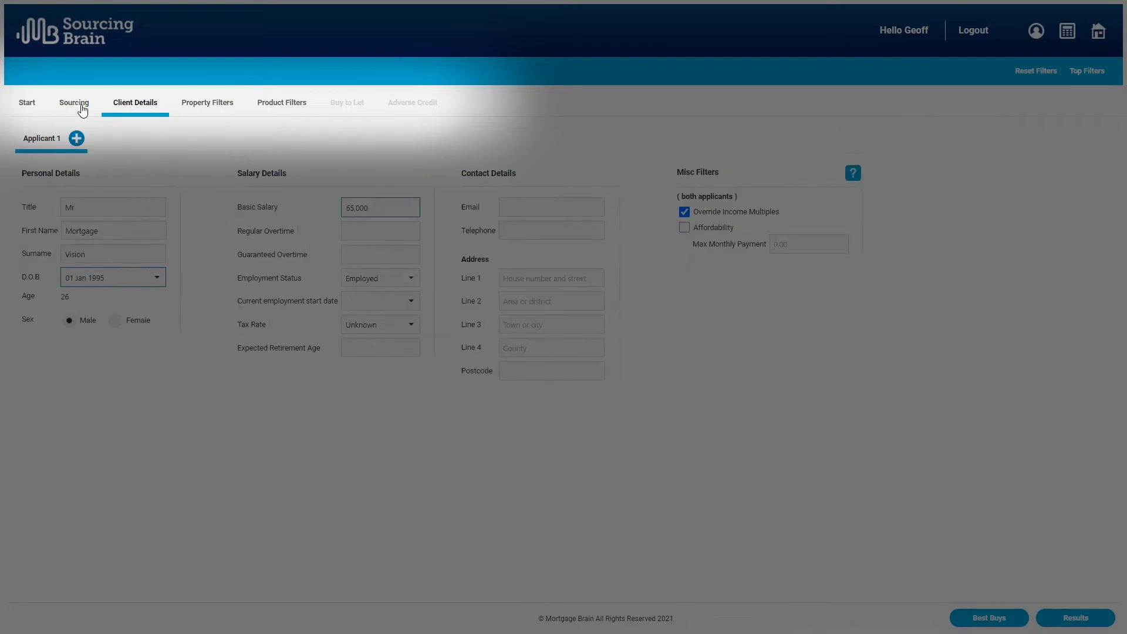
click(207, 103)
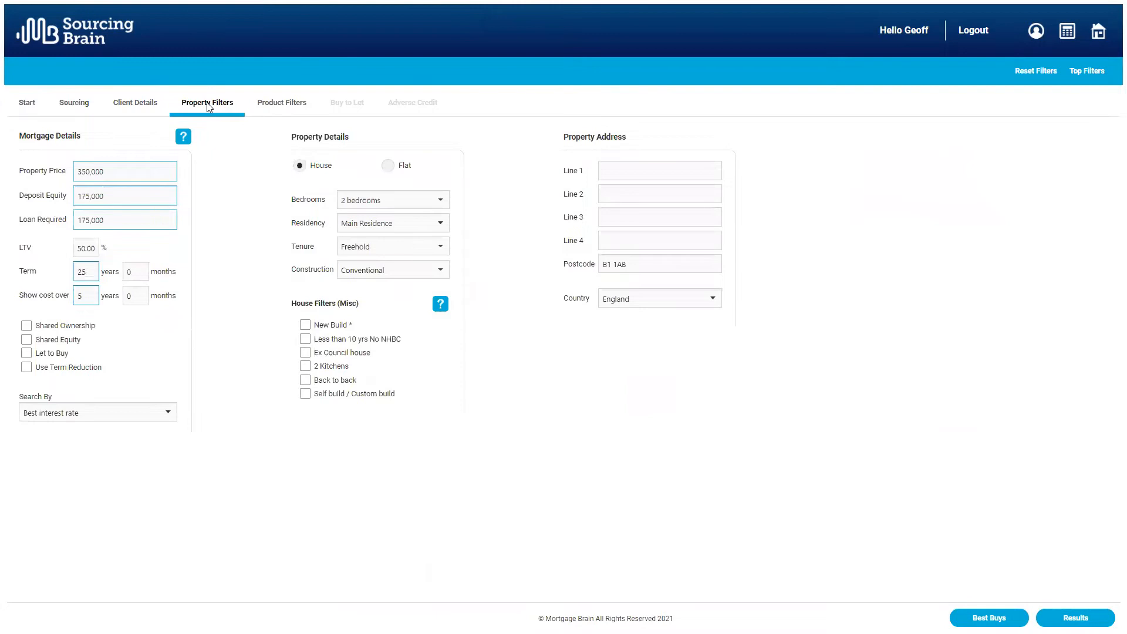
click(287, 104)
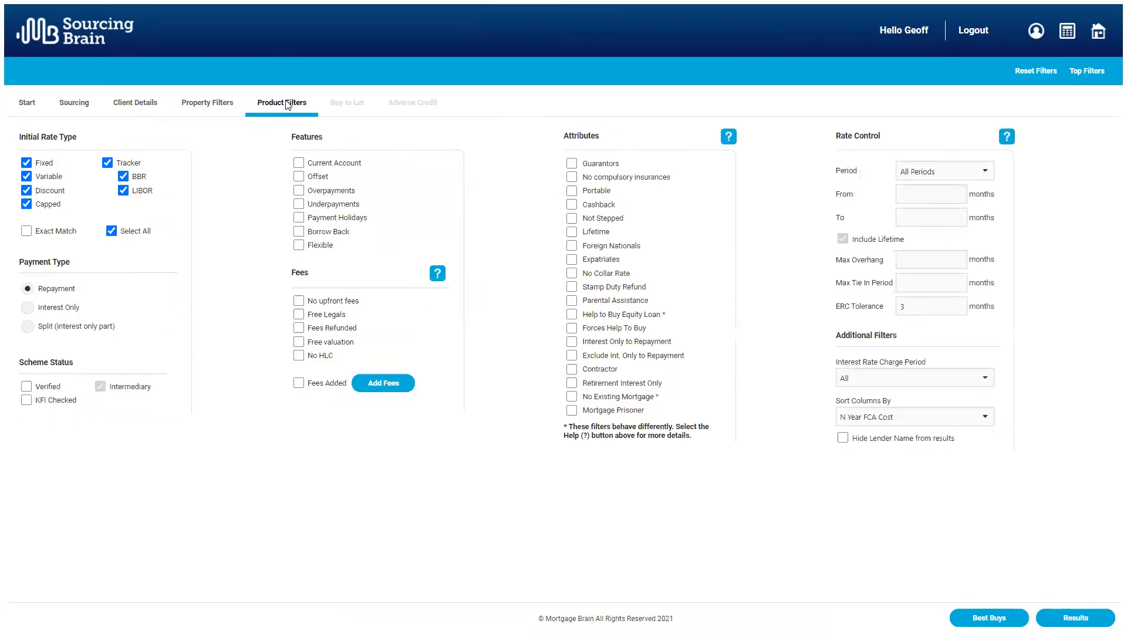
click(198, 107)
click(146, 106)
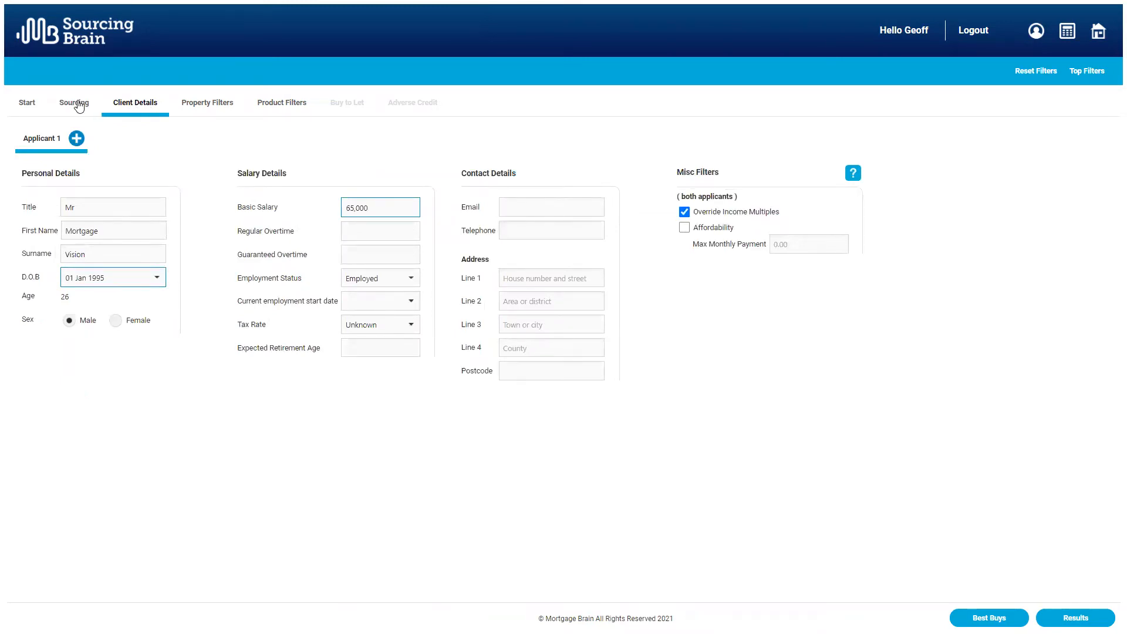
click(80, 106)
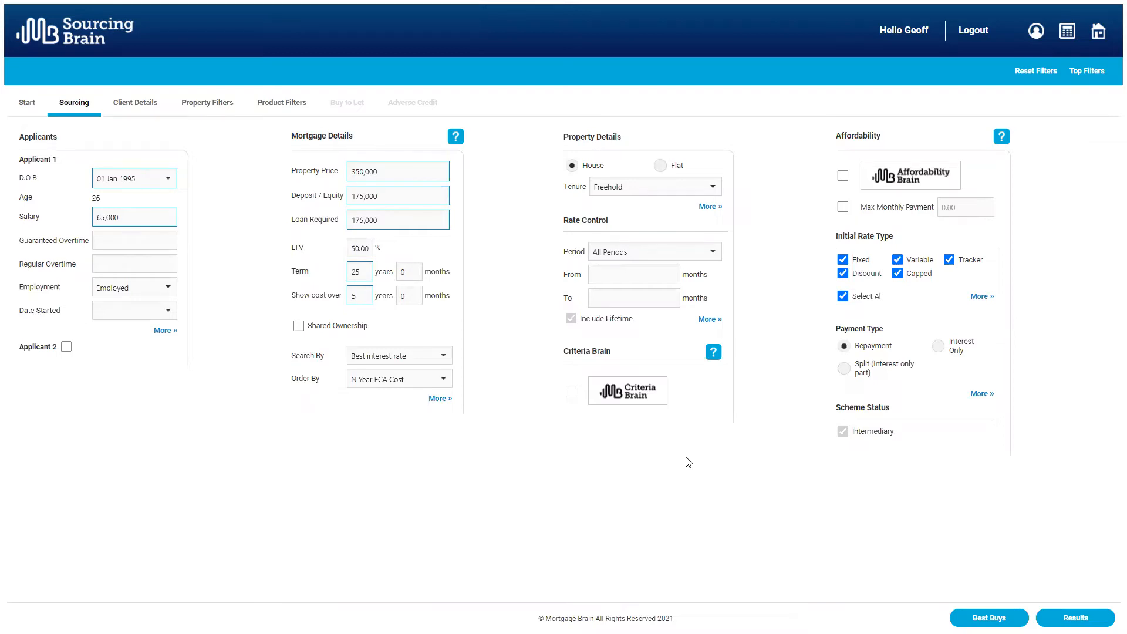
Step: Clear the existing Criteria Brain filters and launch Criteria Brain for a fresh residential criteria search
click(615, 395)
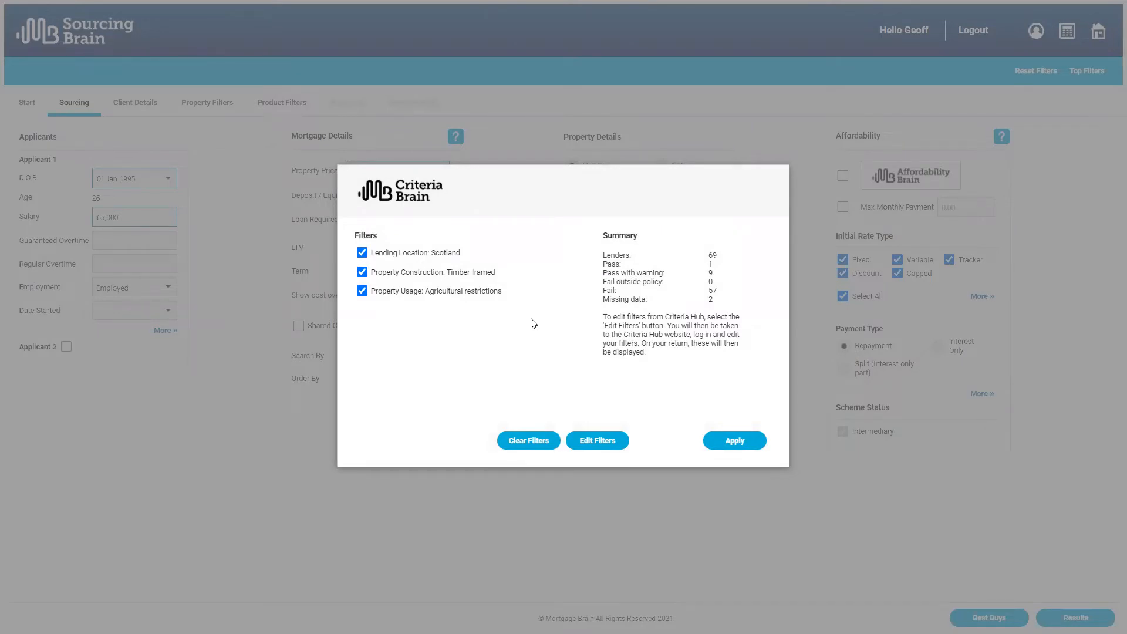
click(522, 443)
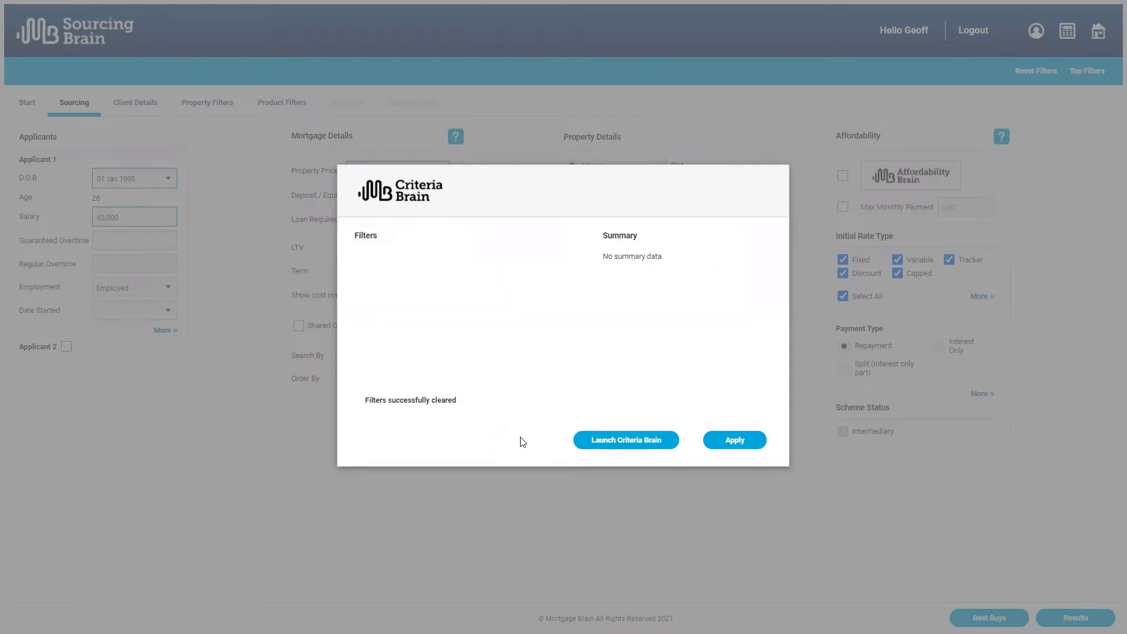
click(615, 440)
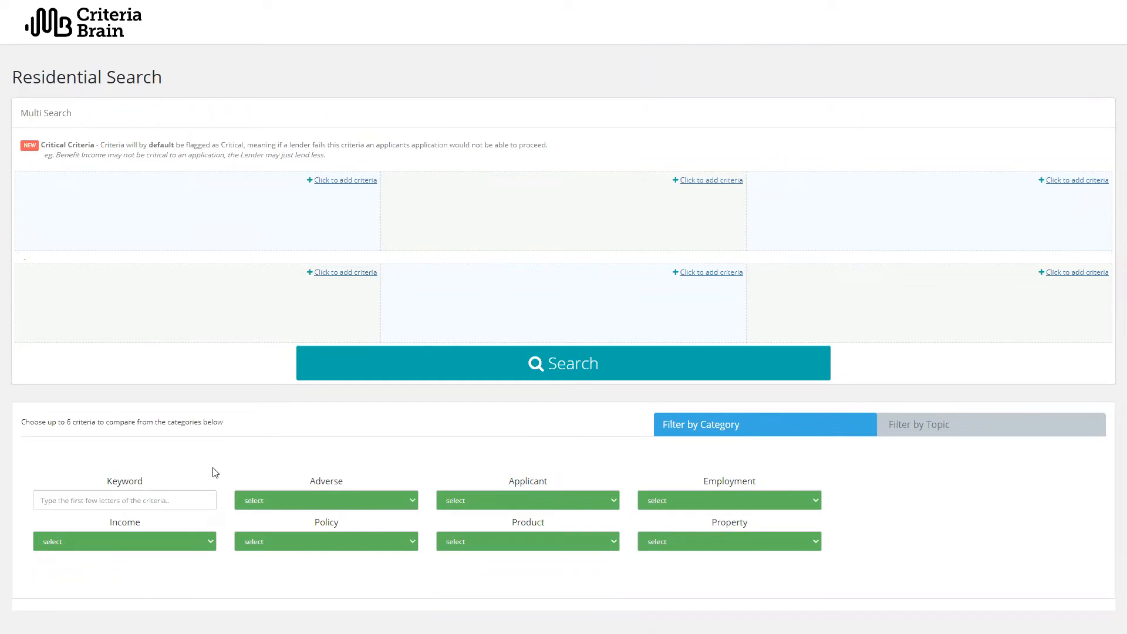
Step: Add the criteria Lending Location: Scotland, Property Construction: Timber framed, and Property Usage: Agricultural restrictions to the multi search
click(148, 497)
text(scotlan)
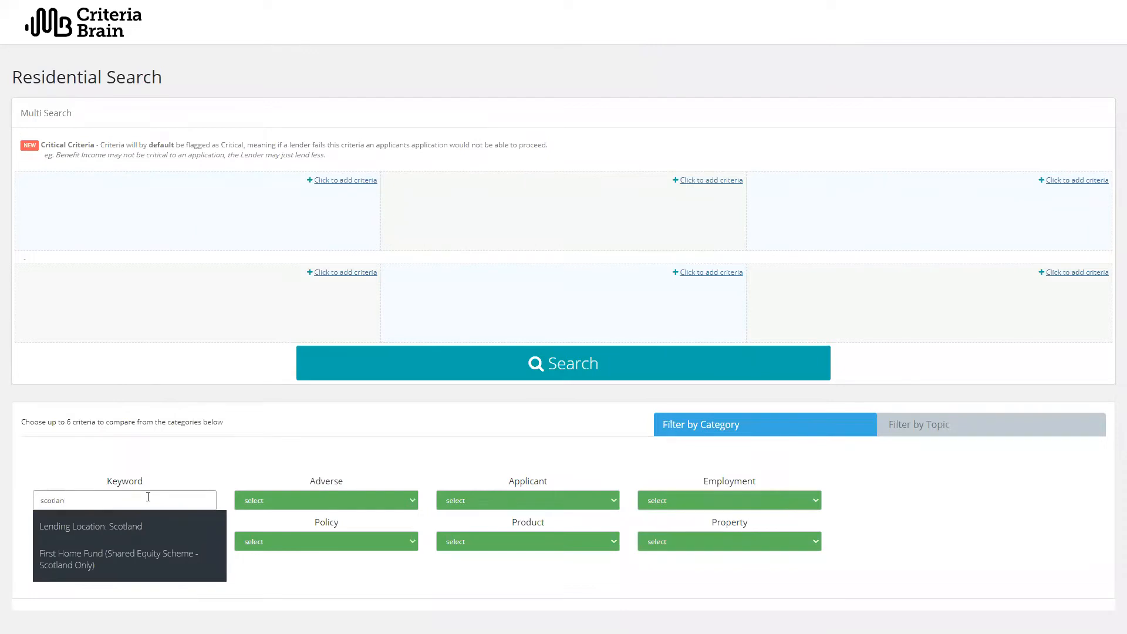
click(117, 526)
text(Timb)
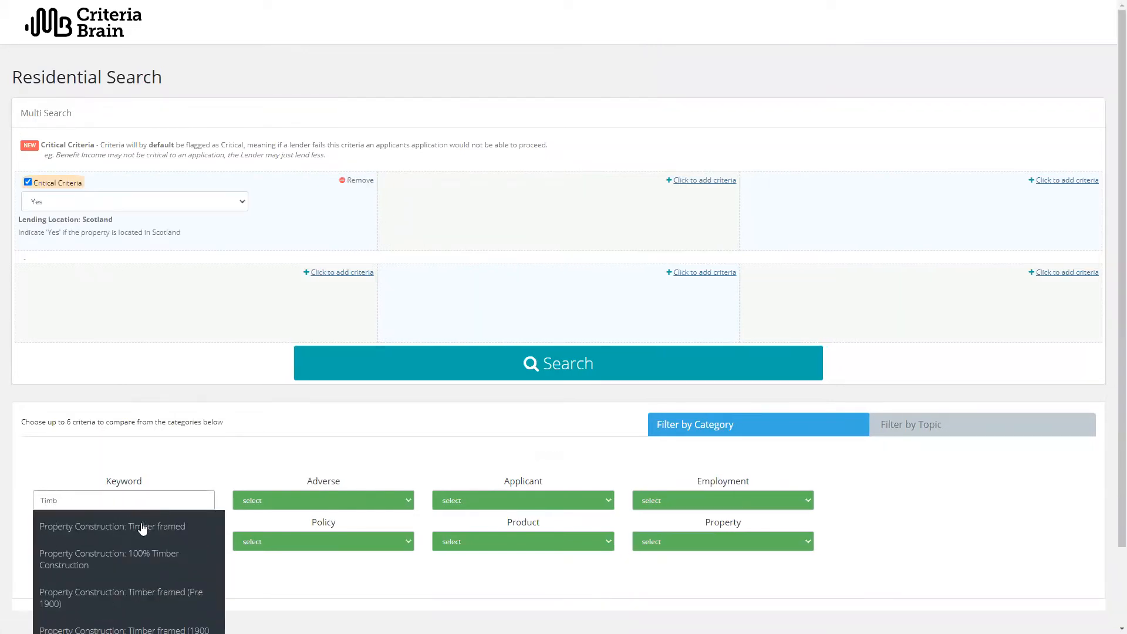
click(135, 526)
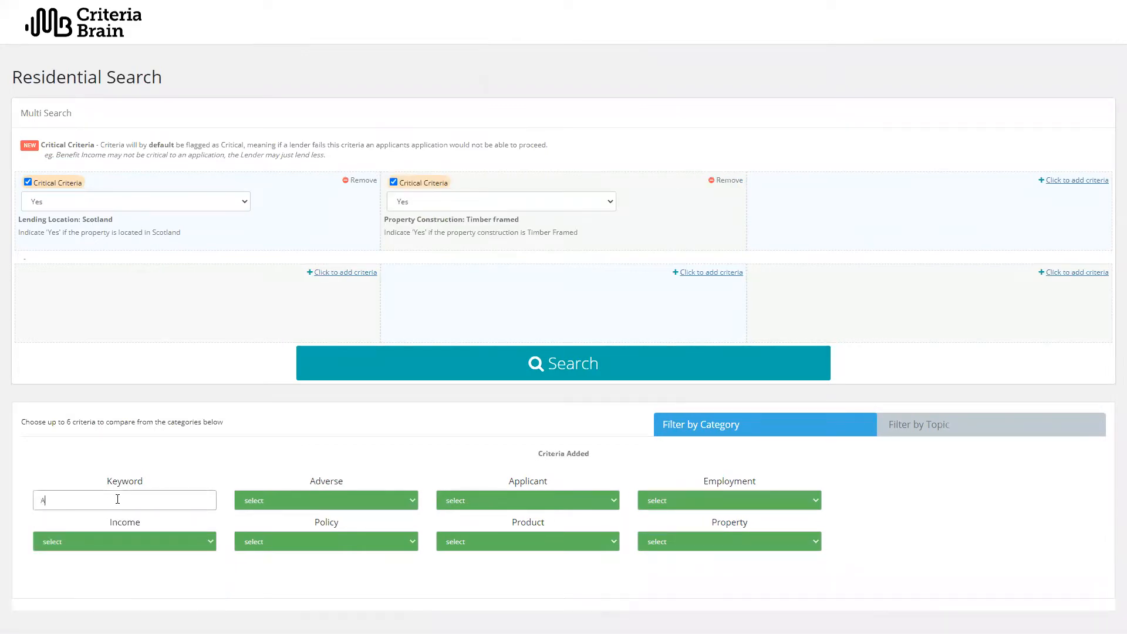
text(Agri)
click(131, 527)
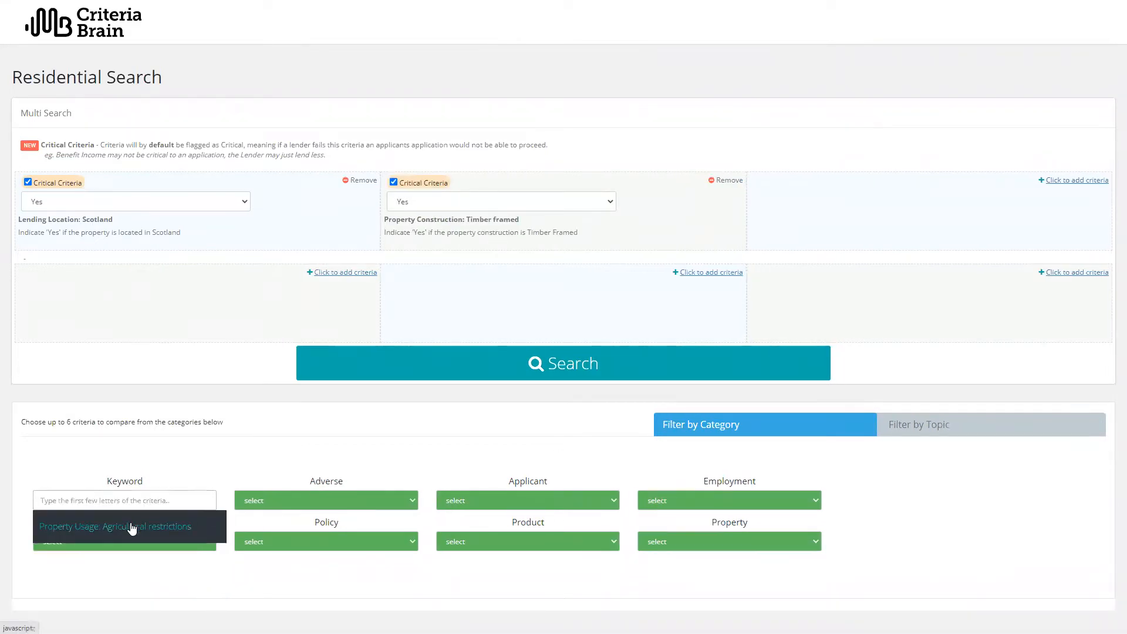
Step: Run the criteria search, send its results to Mortgage Brain, and apply the retrieved filters to the sourcing
click(567, 376)
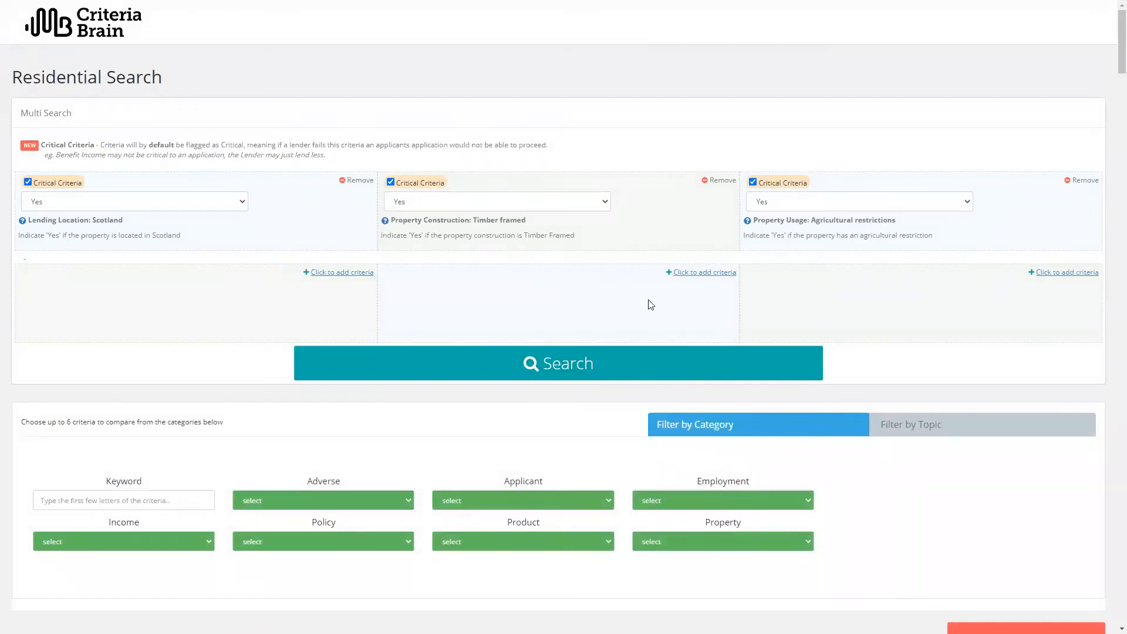
drag(1110, 51, 1110, 103)
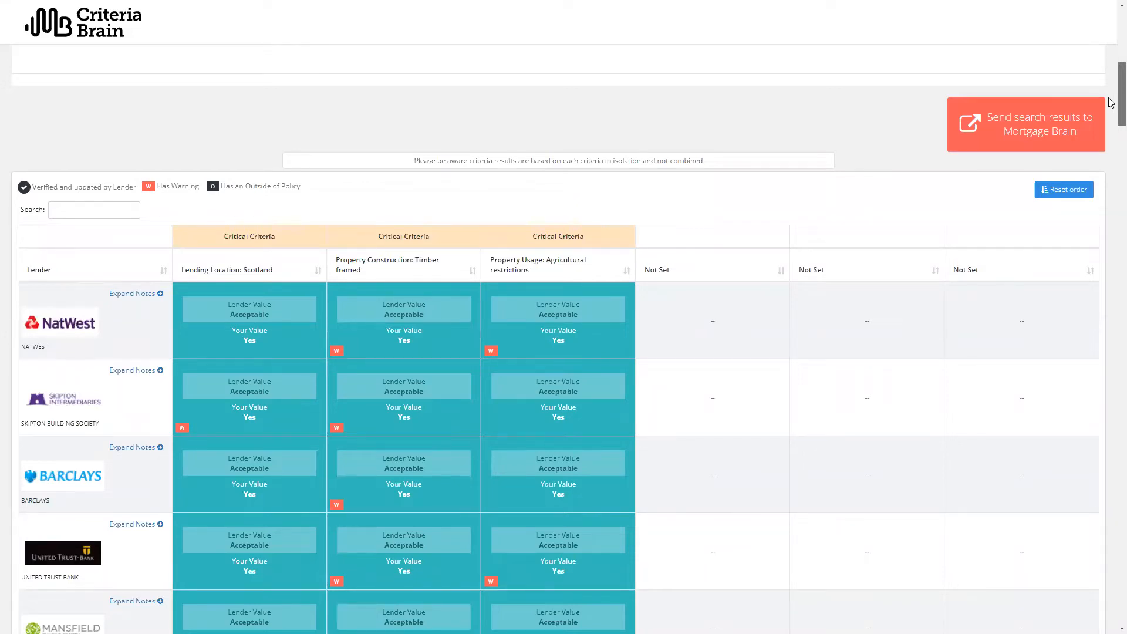
drag(1111, 103, 1110, 76)
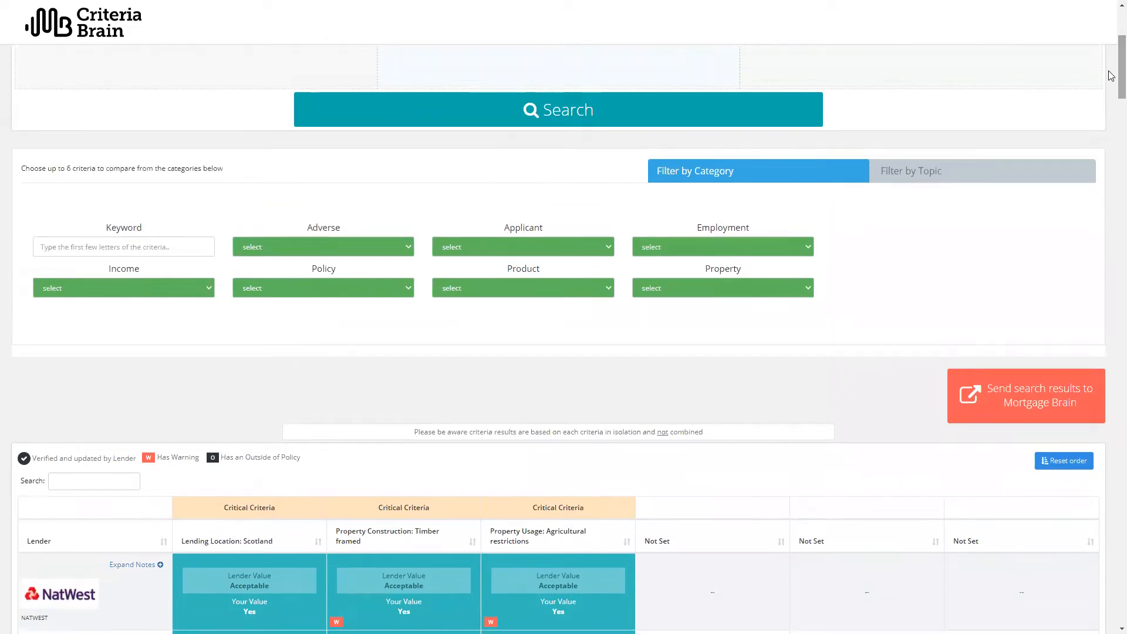
click(1036, 403)
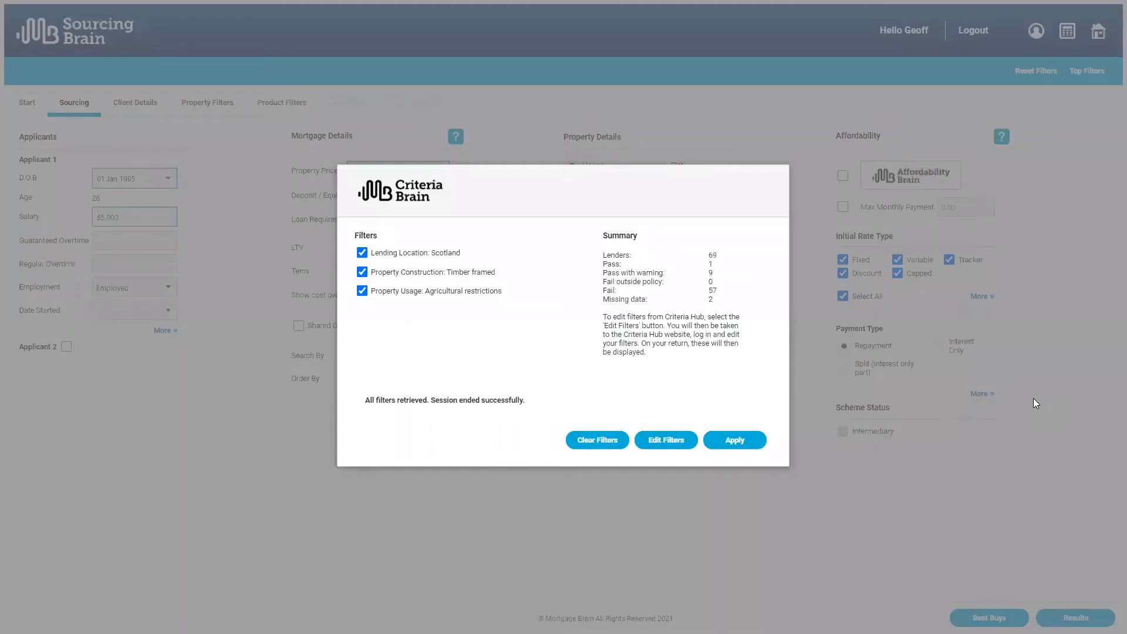
click(741, 440)
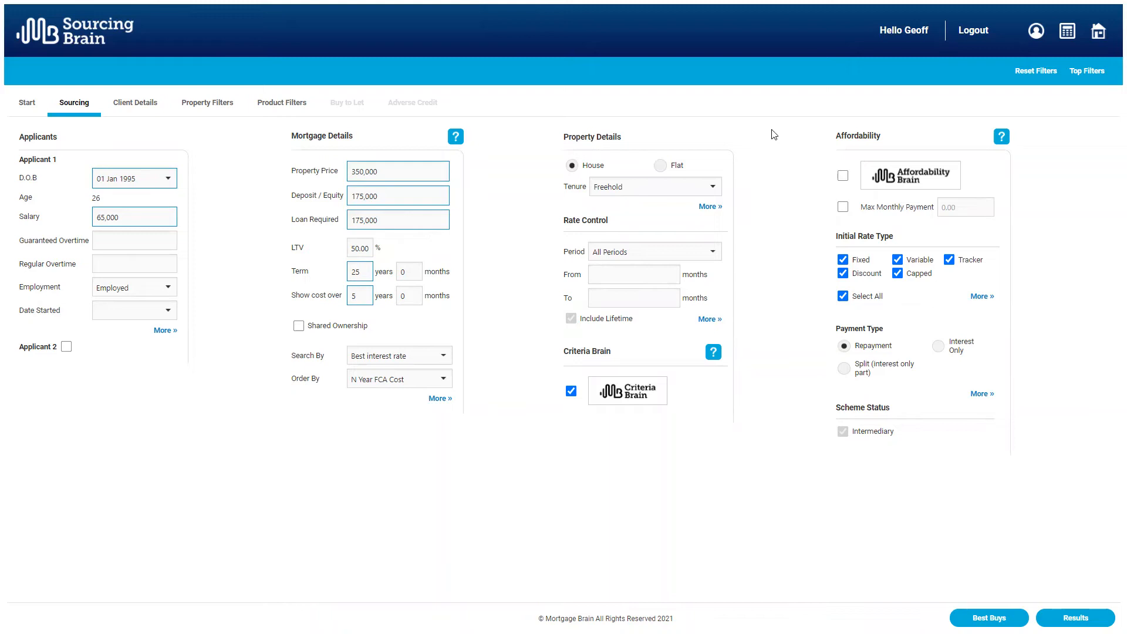
Step: Launch Affordability Brain from the sourcing page and accept the pre-populated loan, property and applicant fields
click(897, 176)
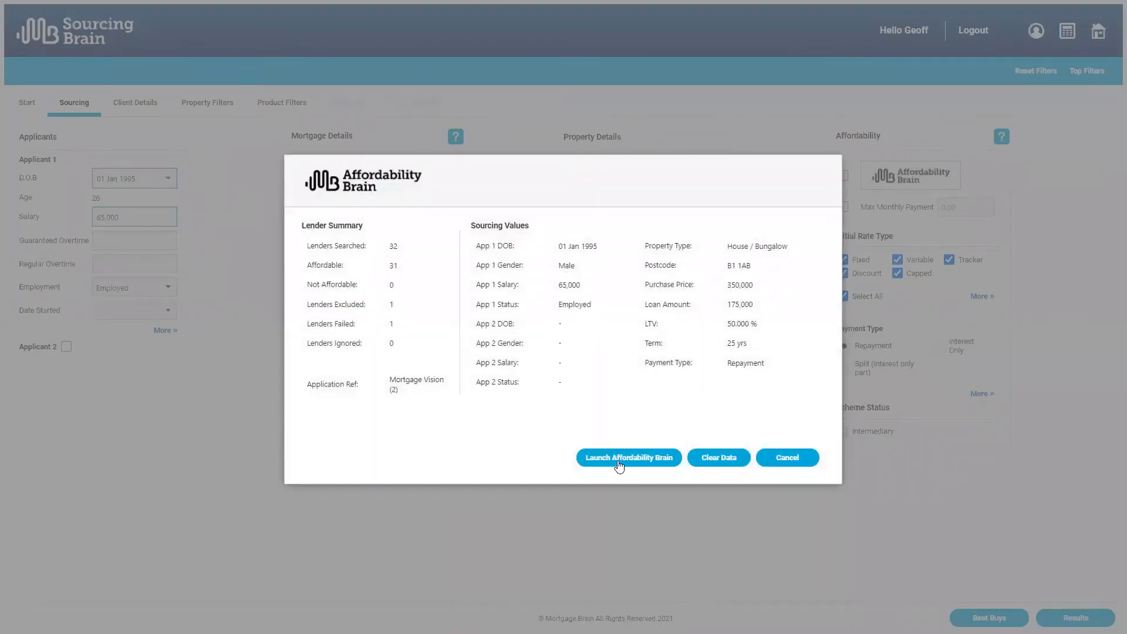
click(620, 464)
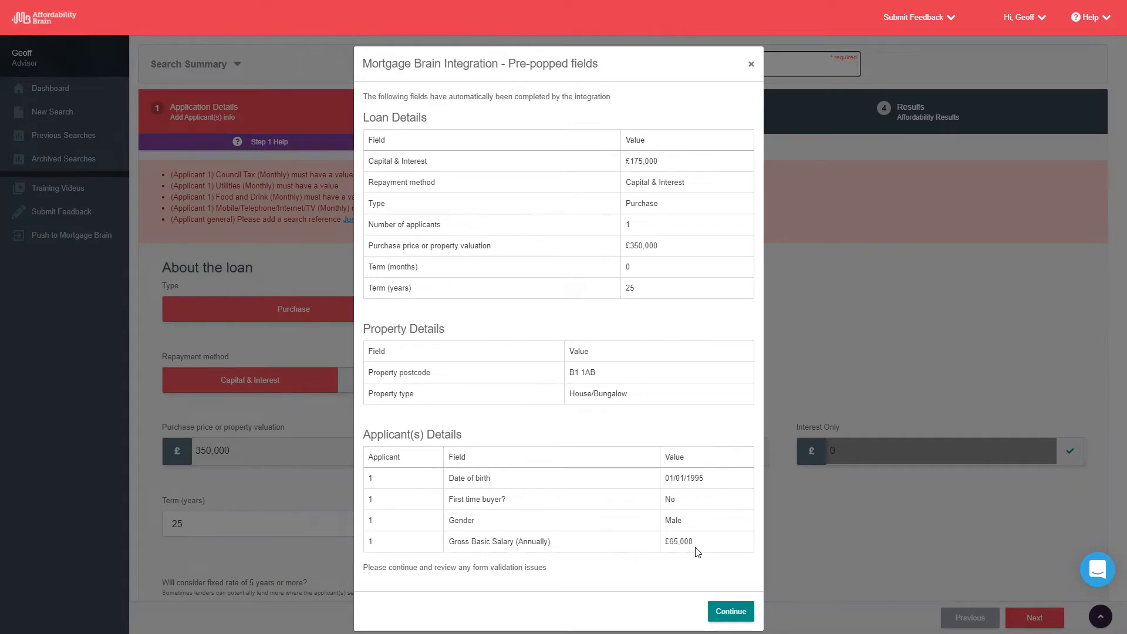
click(731, 611)
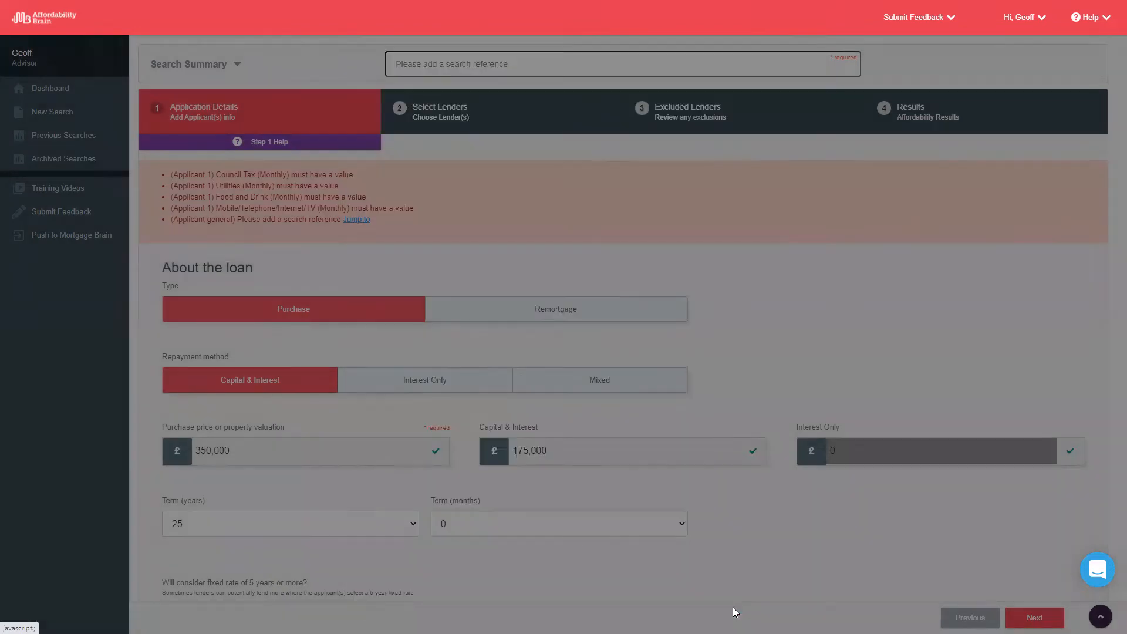
Step: Set the affordability search reference to "Mortgage Vision"
click(469, 67)
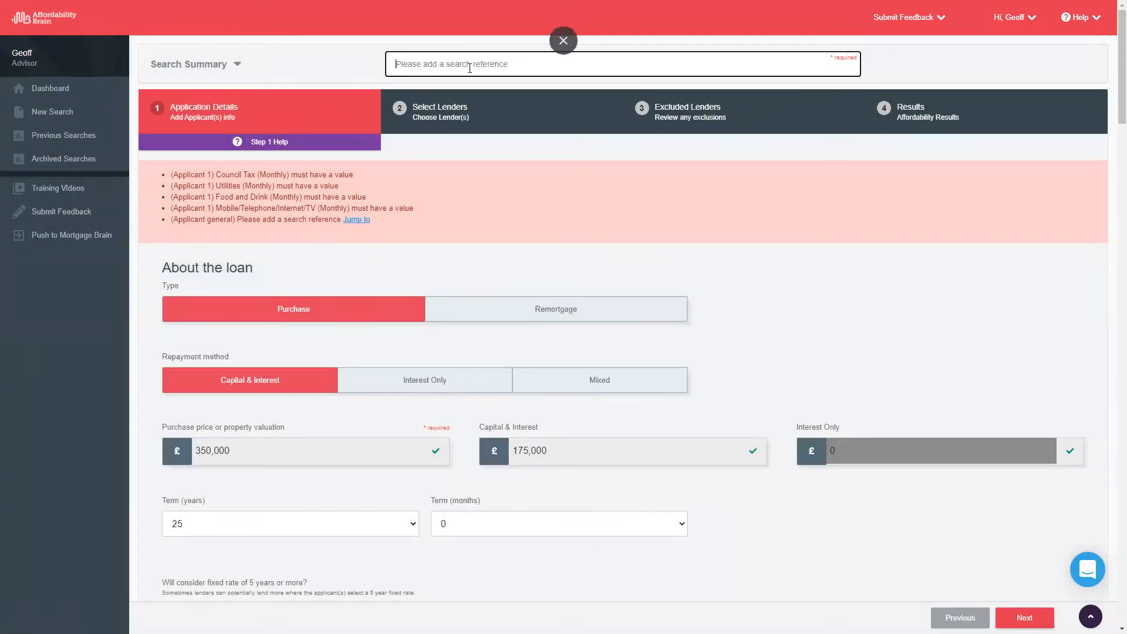
text(Mortgag)
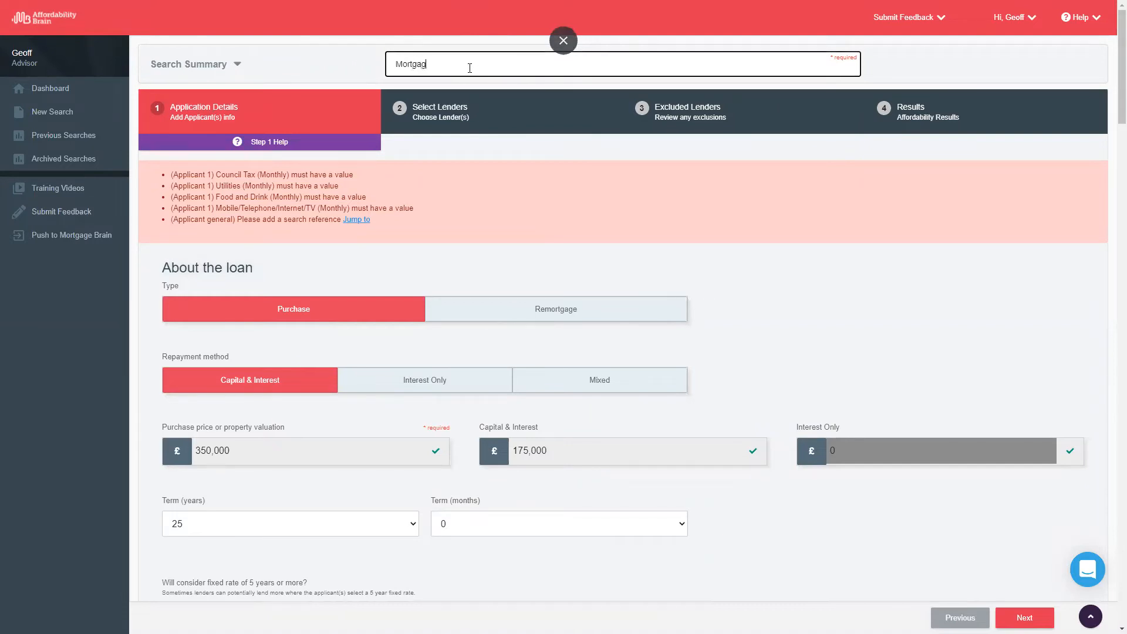
text(e Vision)
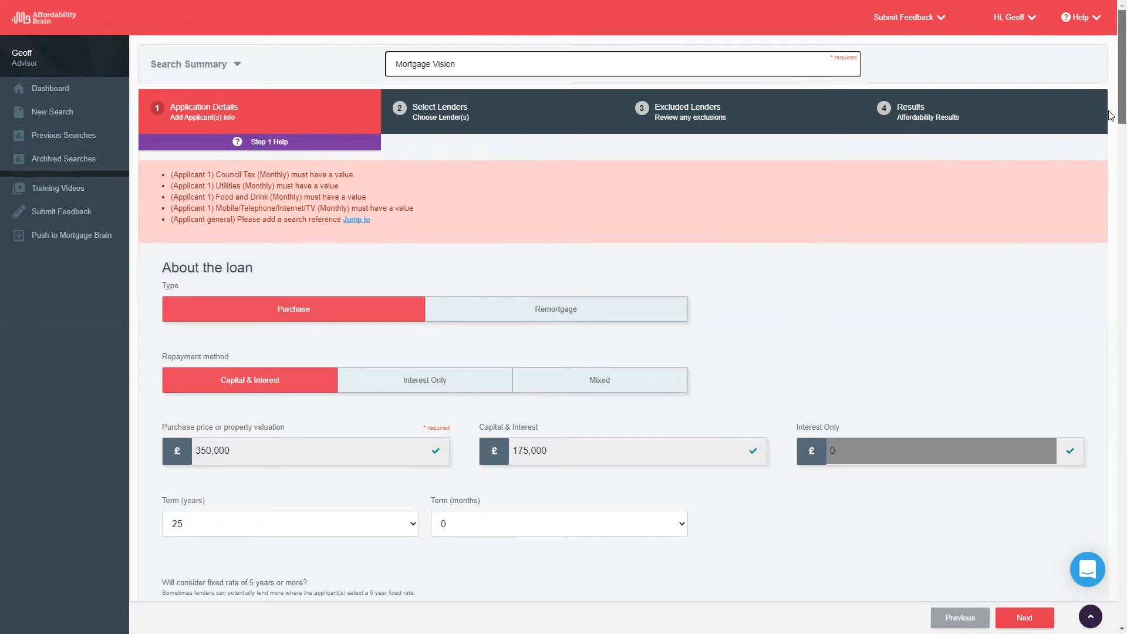
Step: Try adding Self-Employed Limited Company Director income for the applicant, inspect its fields, and remove that income type again
drag(1112, 116, 1111, 379)
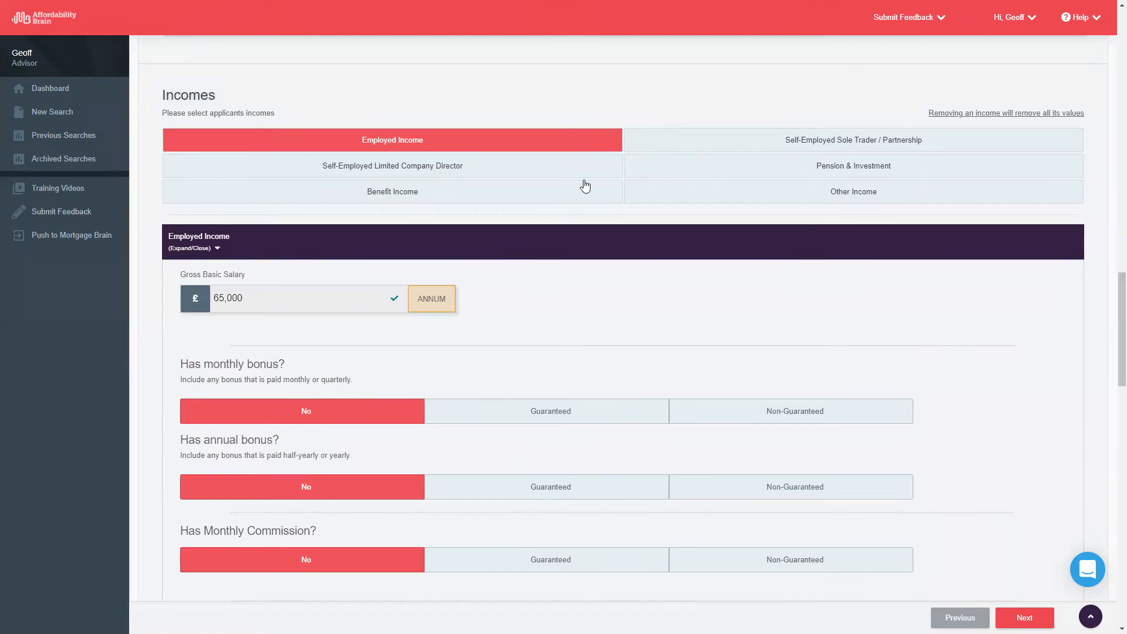
click(479, 173)
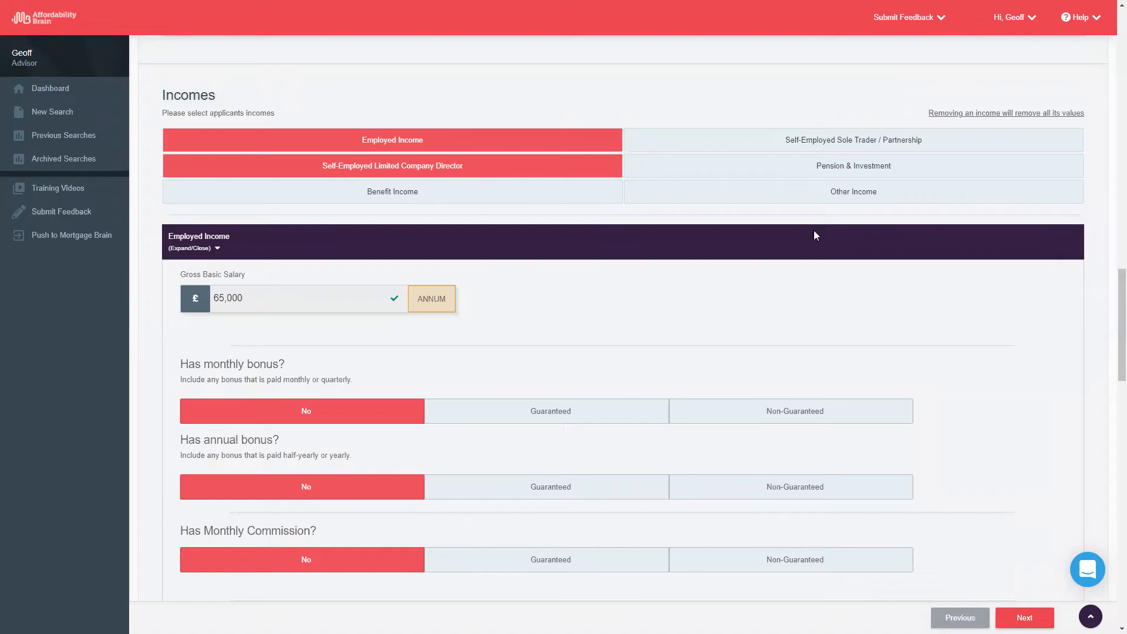
drag(1111, 313, 1112, 414)
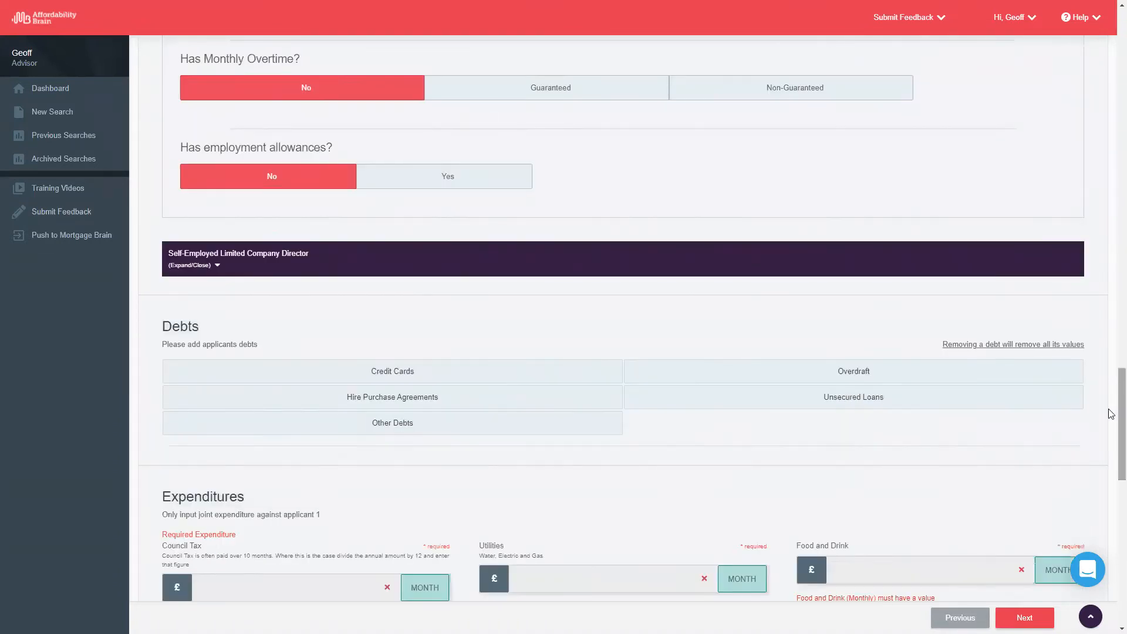
click(246, 262)
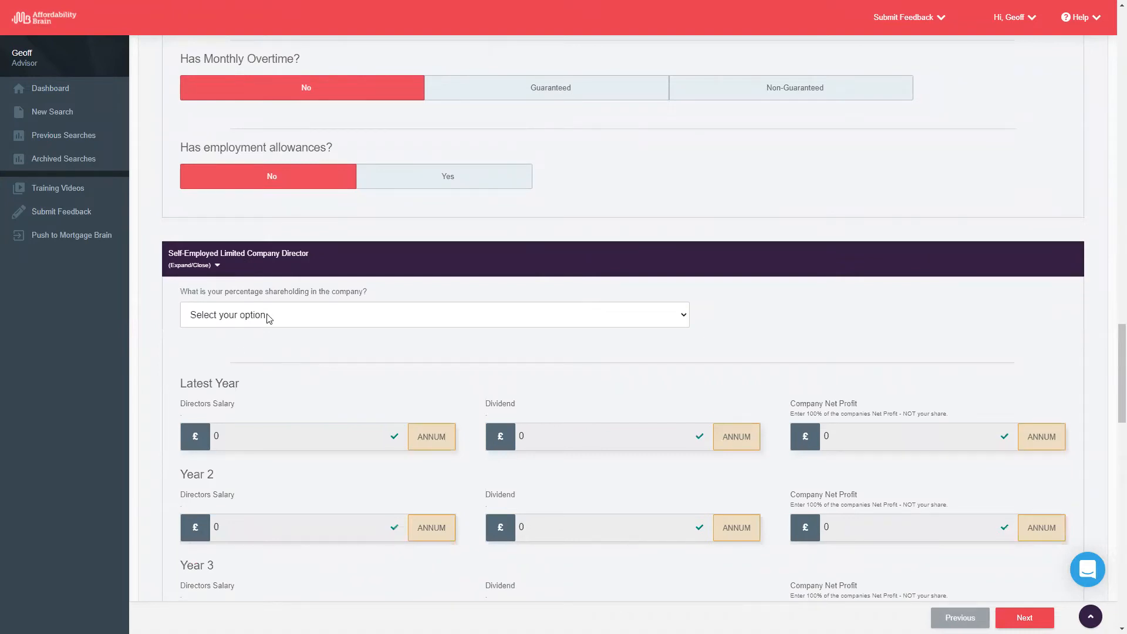
click(240, 266)
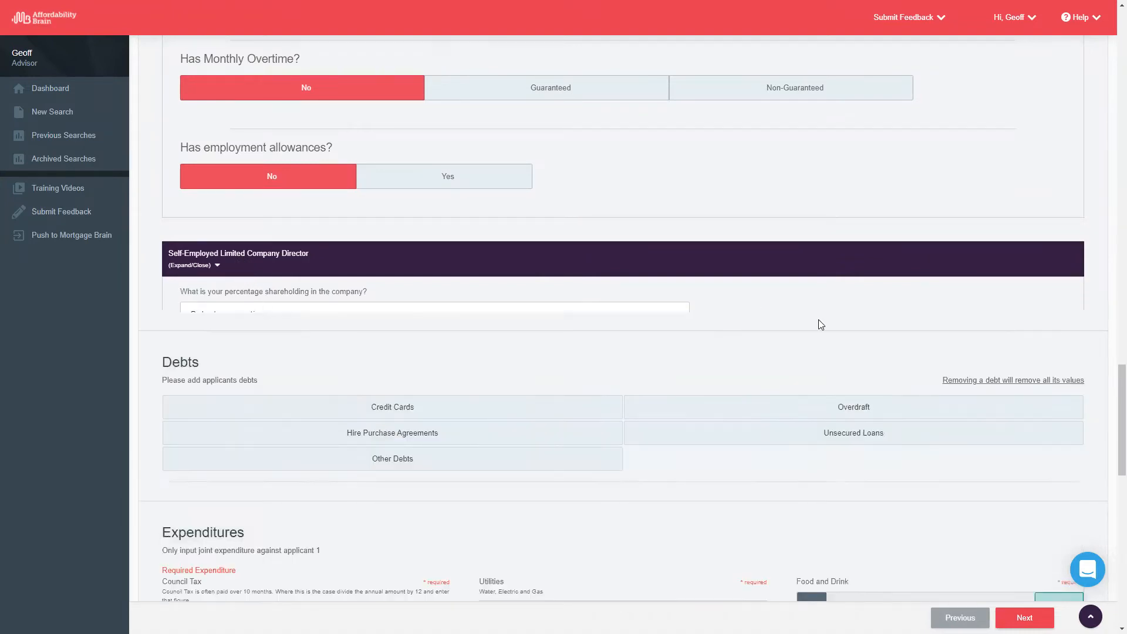
drag(1111, 423, 1111, 301)
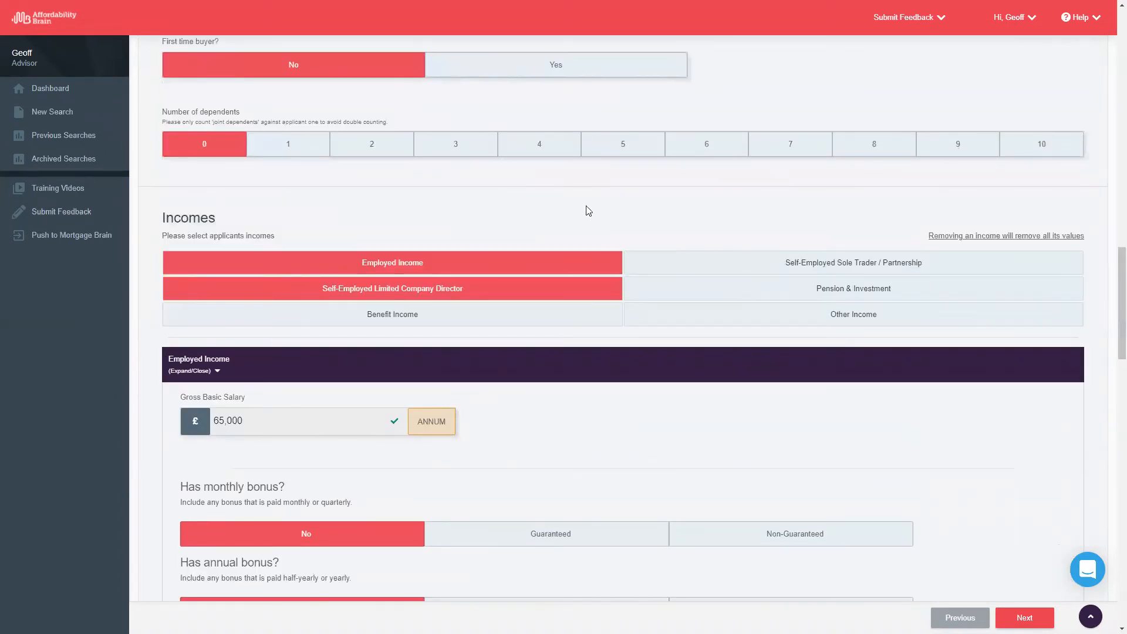
click(405, 295)
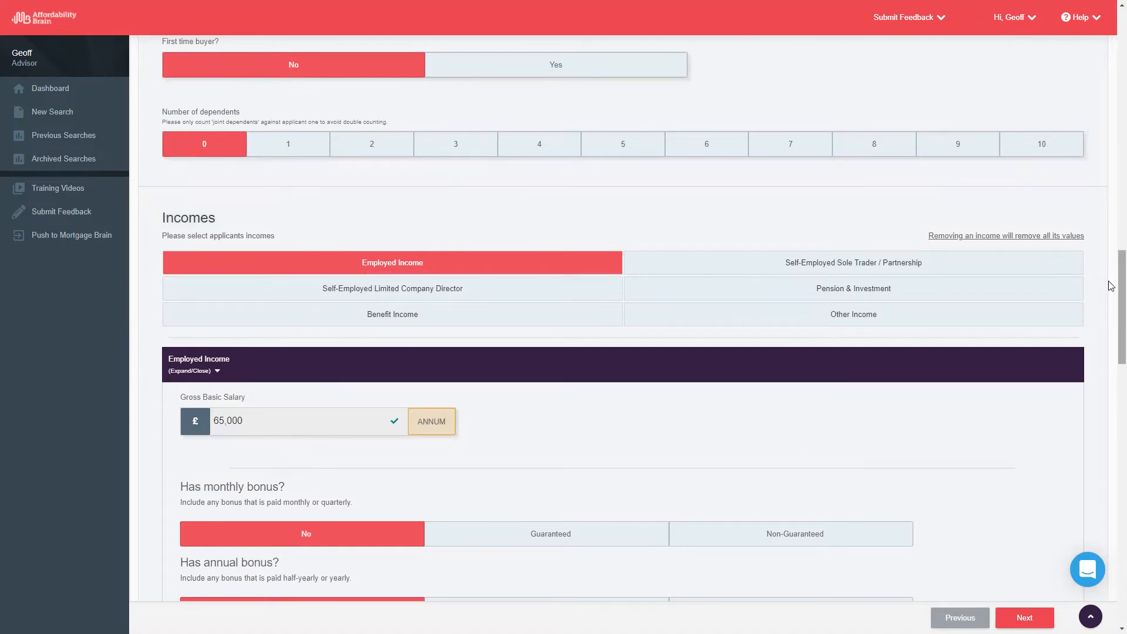
Step: Add a credit card debt for the applicant with a current balance of £10,000 and £10,000 to be repaid
drag(1110, 289, 1110, 440)
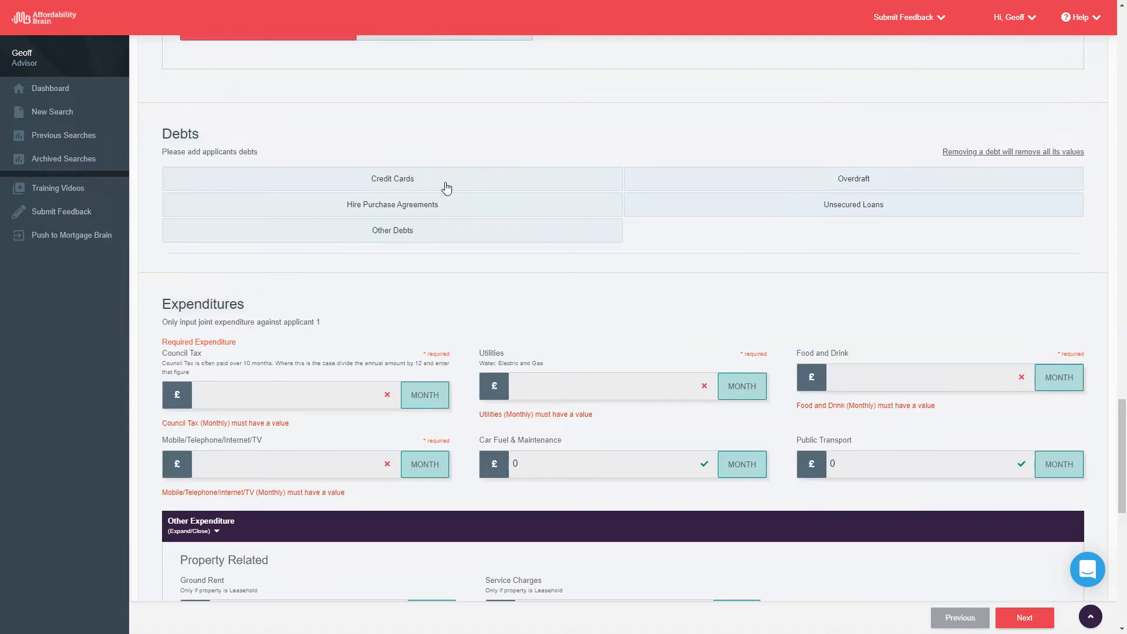
click(401, 183)
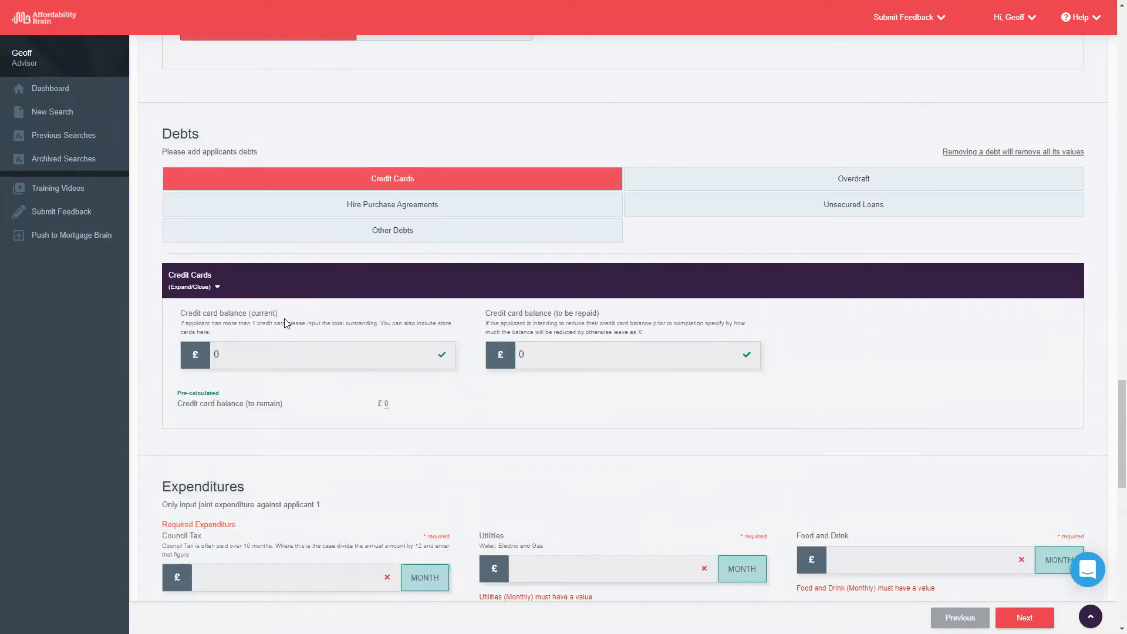
click(261, 354)
text(100000)
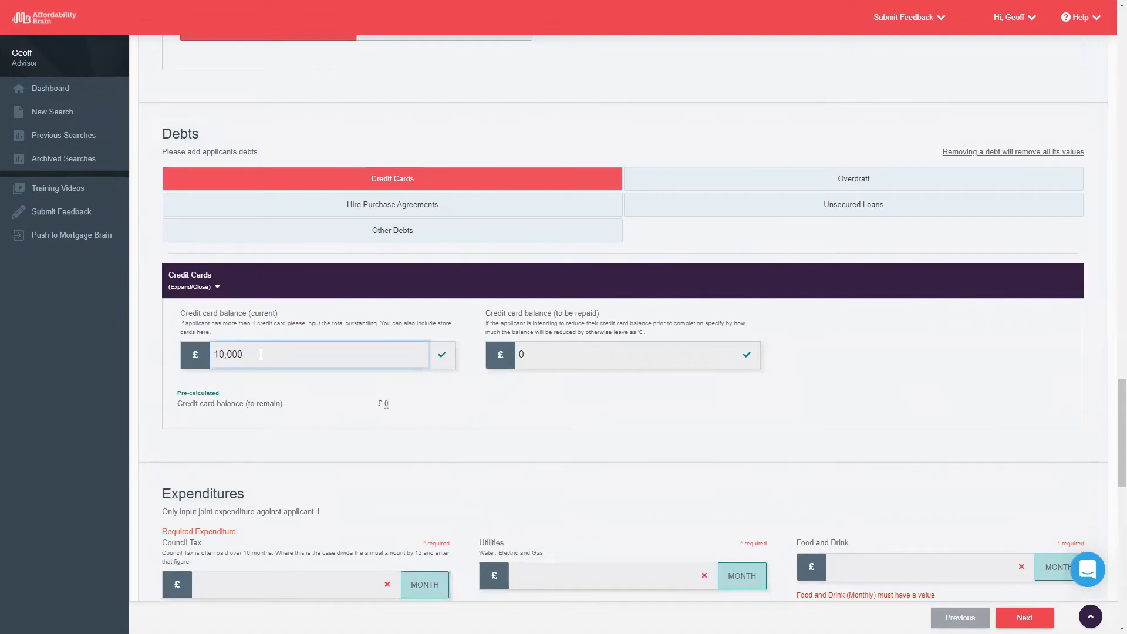
click(564, 353)
text(10,000)
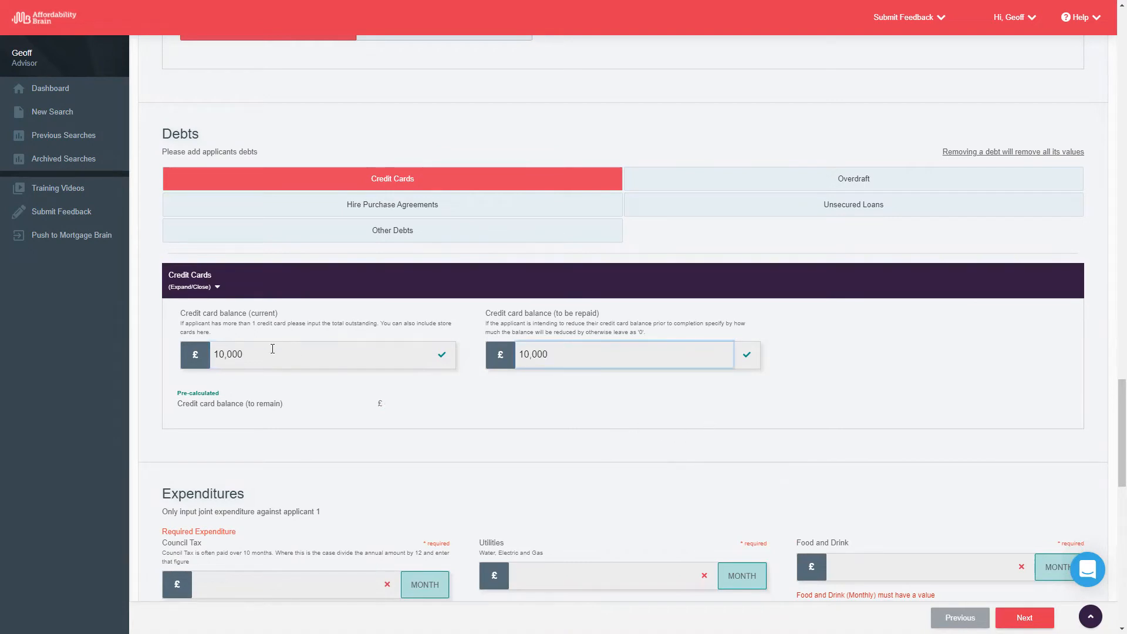
click(780, 376)
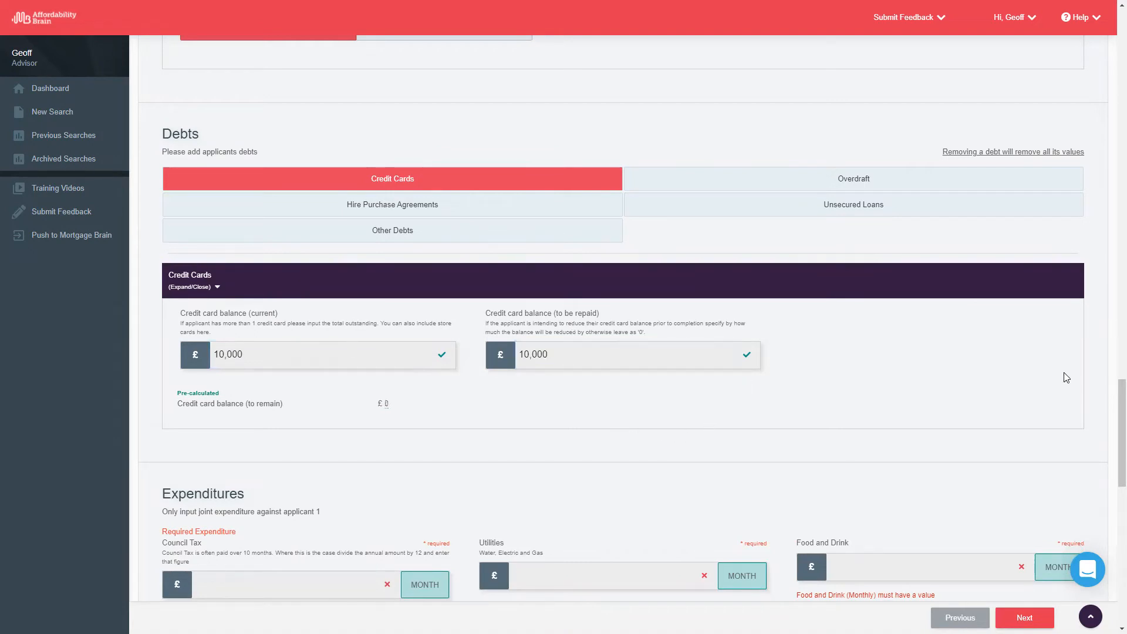
Step: Fill in the required monthly expenditures: Council Tax £170, Utilities £90, Food and Drink £300, and Mobile/Telephone/Internet/TV £90
drag(1111, 405, 1111, 453)
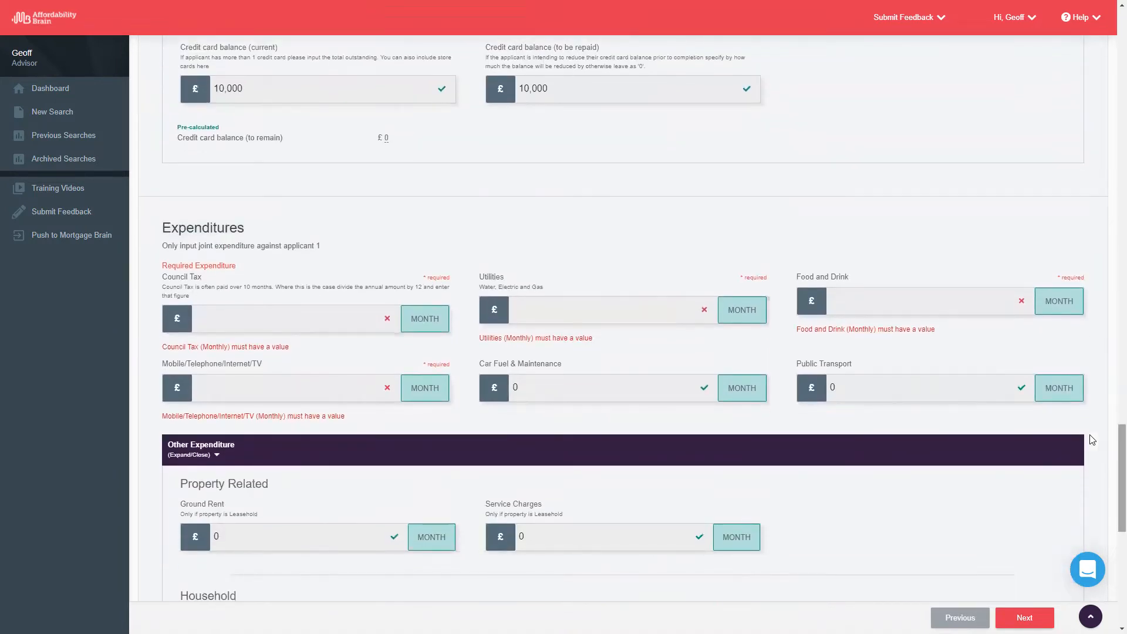
click(304, 323)
text(170)
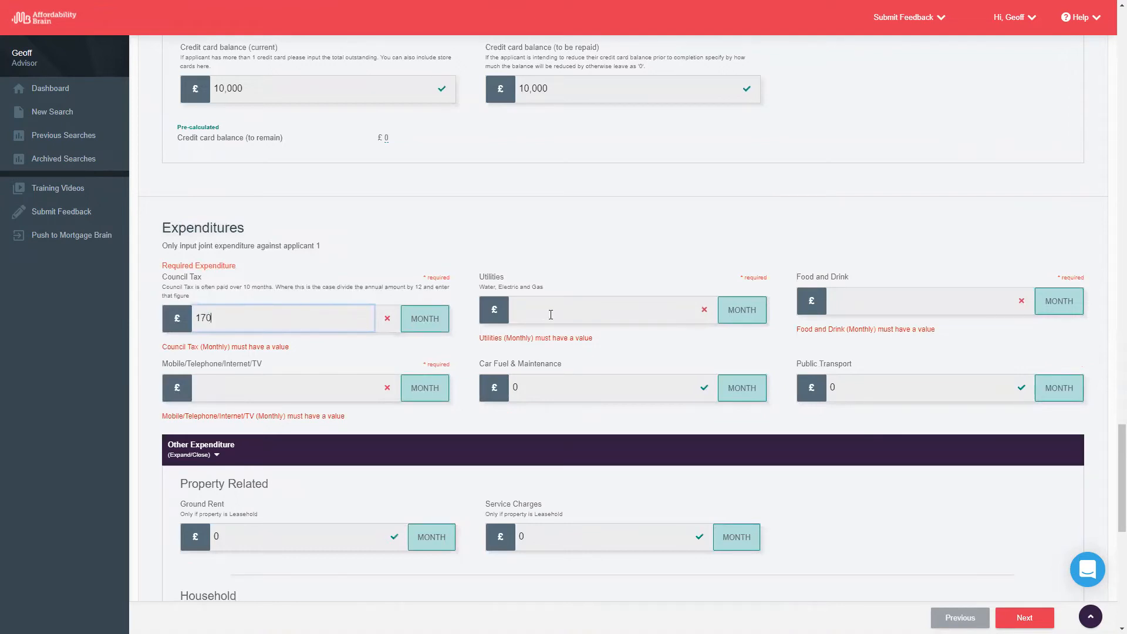
click(550, 314)
text(90)
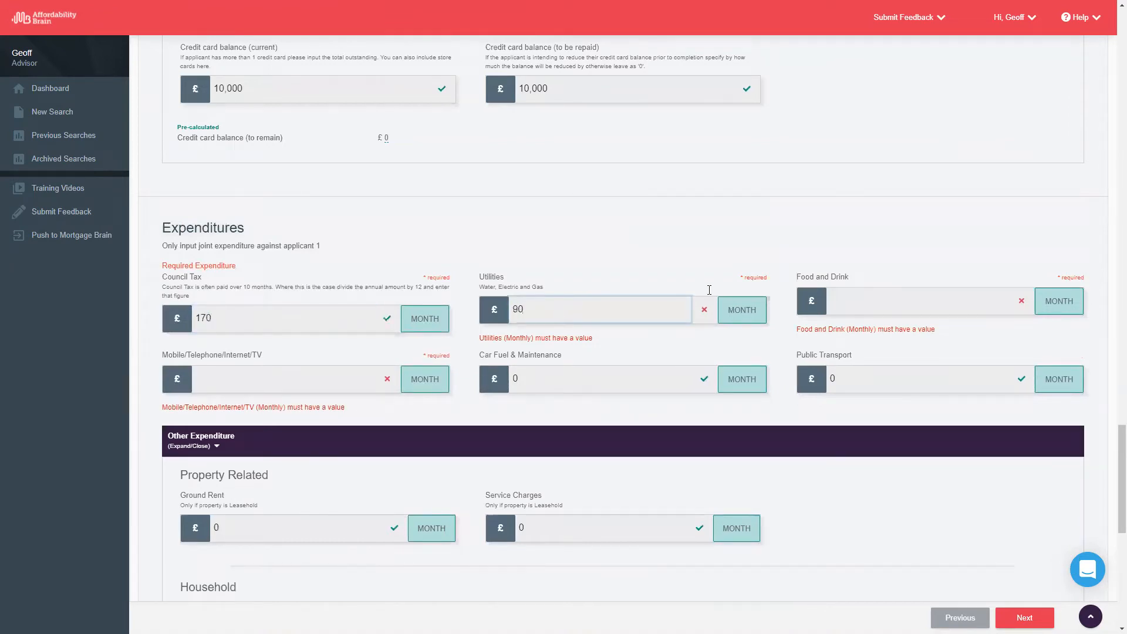
click(873, 304)
text(300)
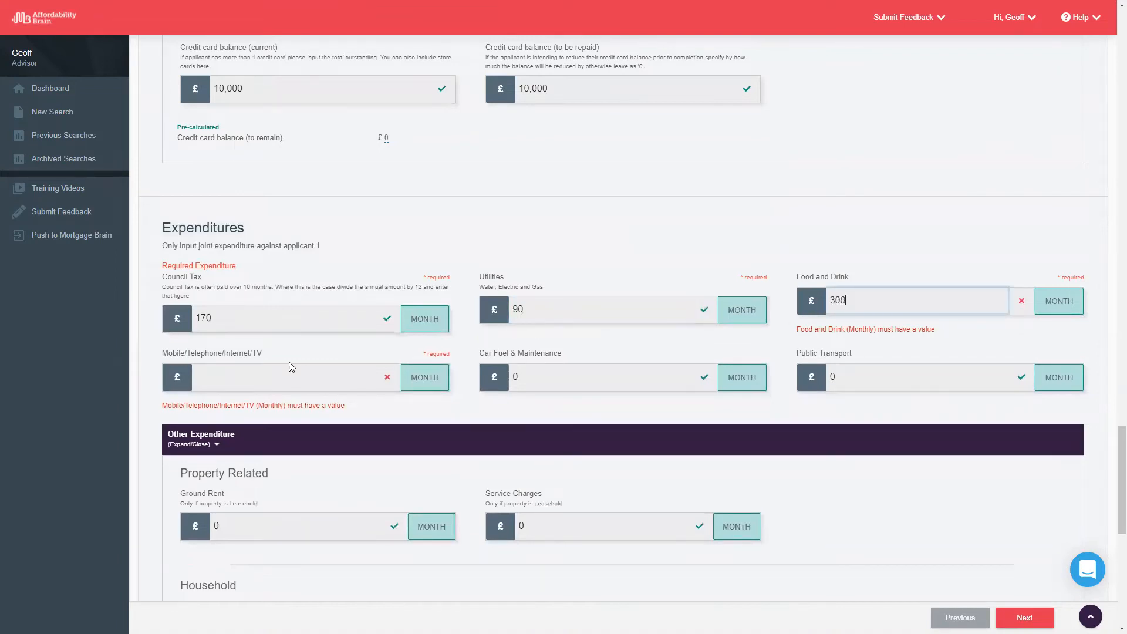
click(269, 379)
text(90)
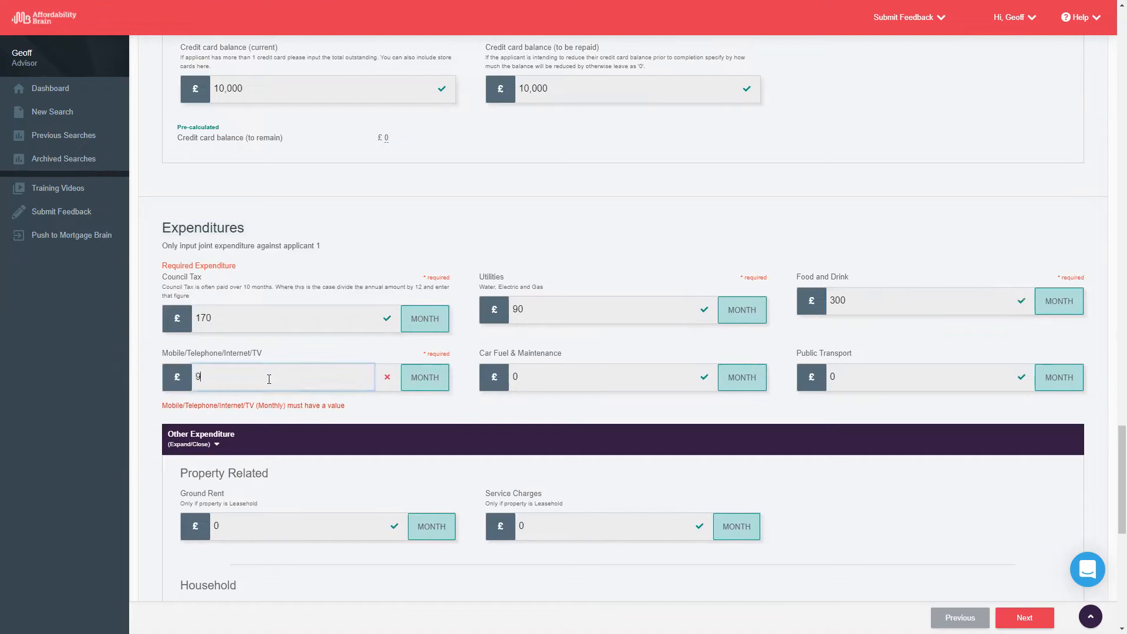
click(840, 531)
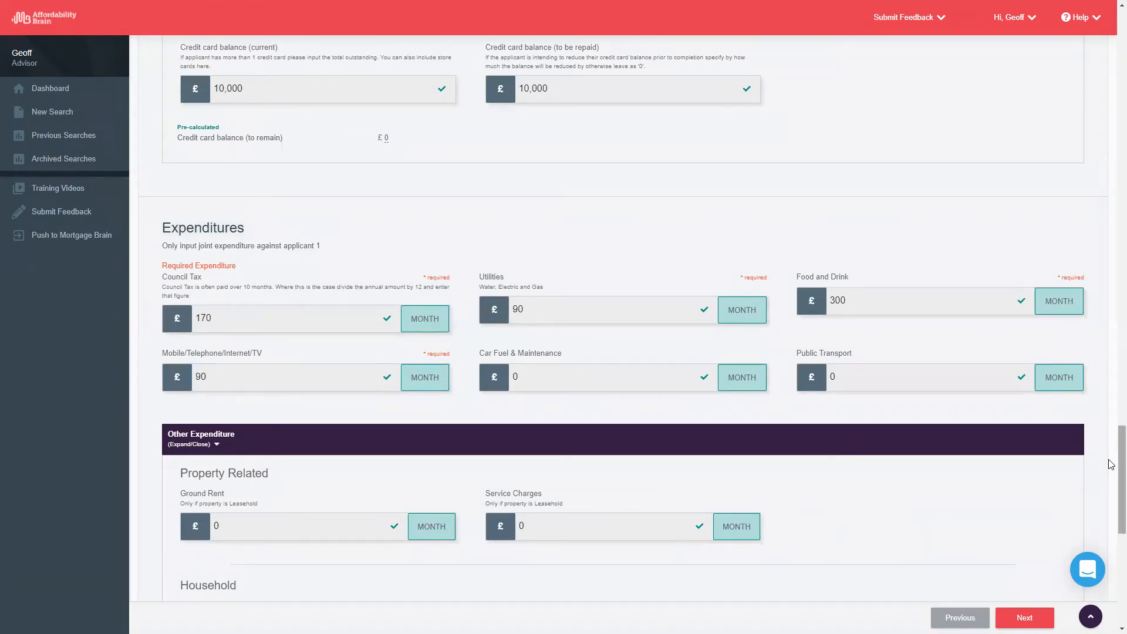
Step: Proceed to lender selection and choose all lenders except the Harpenden, Hinckley & Rugby and Hanley Economic building societies
scroll(1111, 471, down, 1)
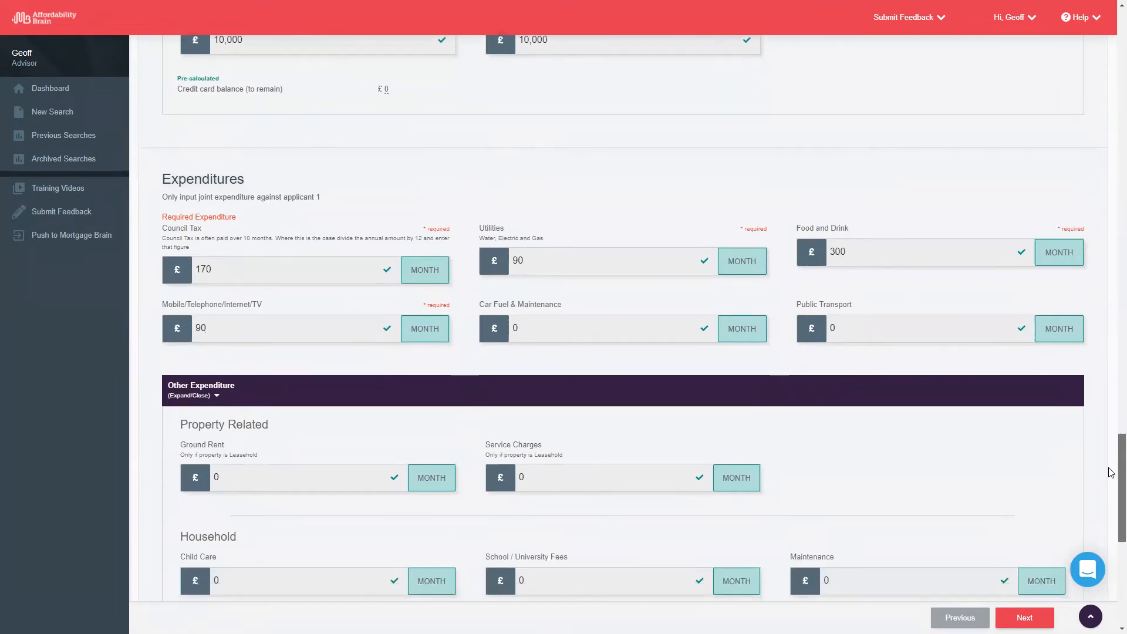
scroll(1111, 476, down, 3)
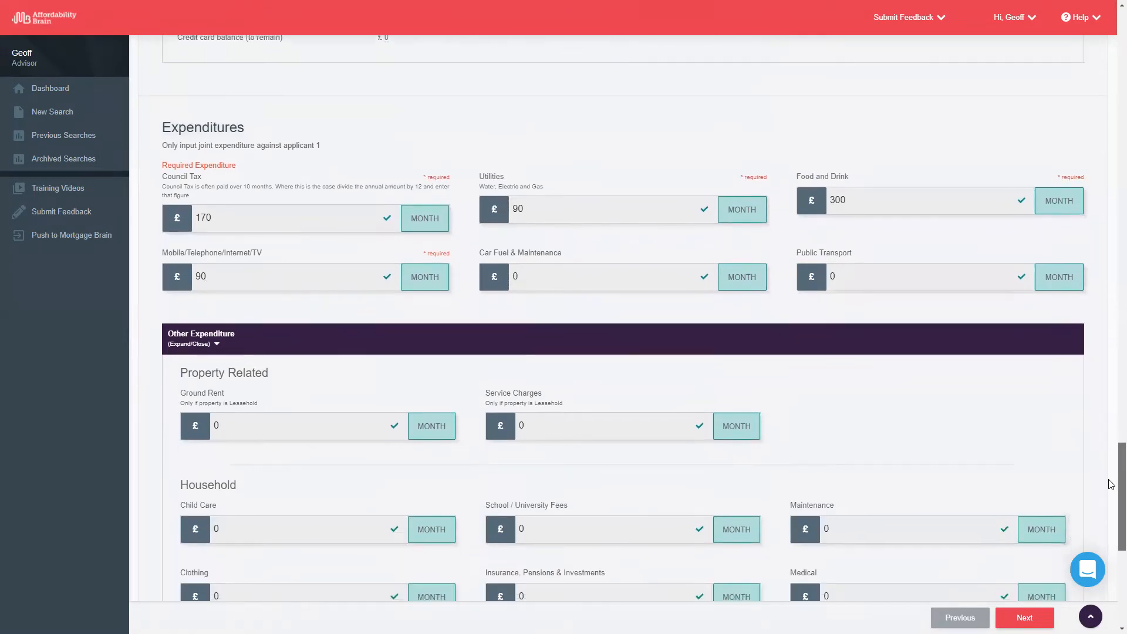
scroll(1111, 498, down, 3)
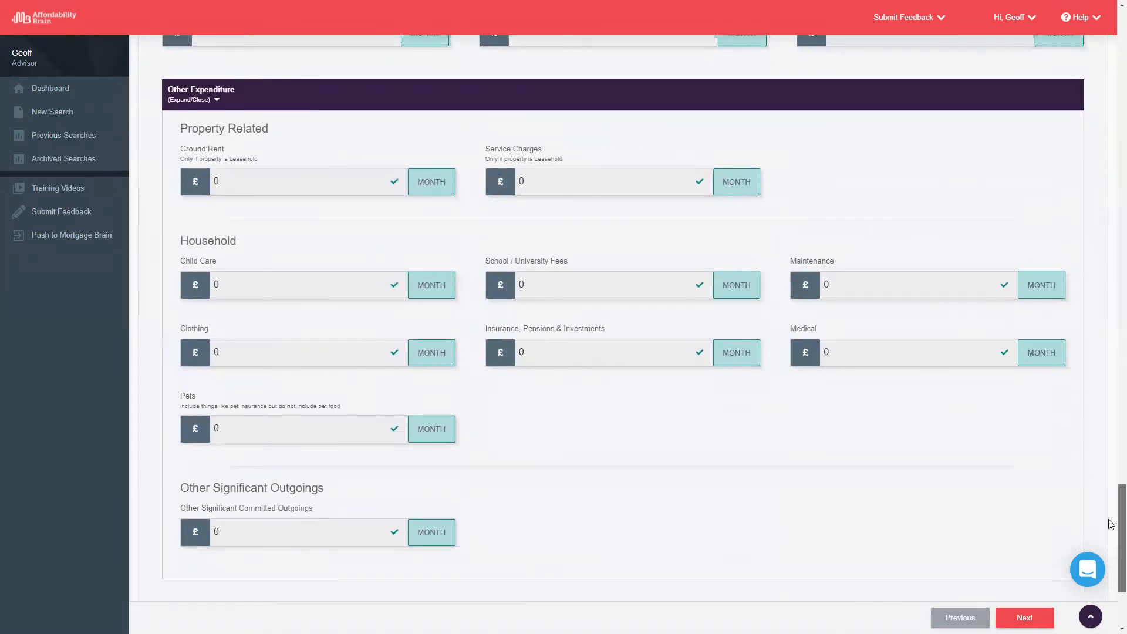
scroll(1111, 523, down, 1)
scroll(1111, 525, down, 1)
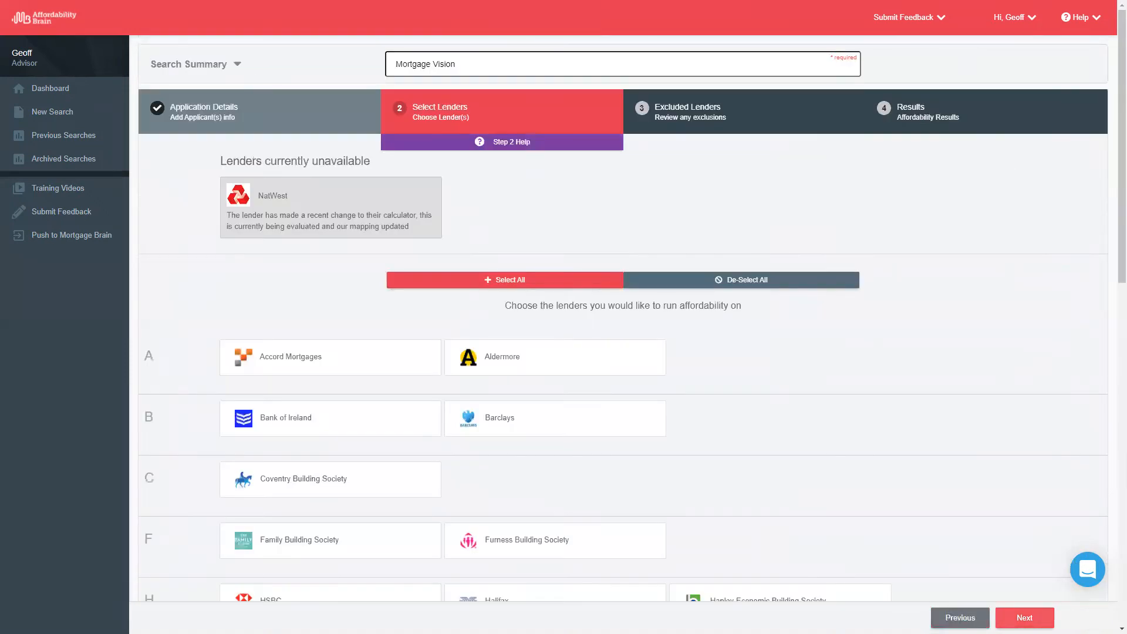
click(542, 284)
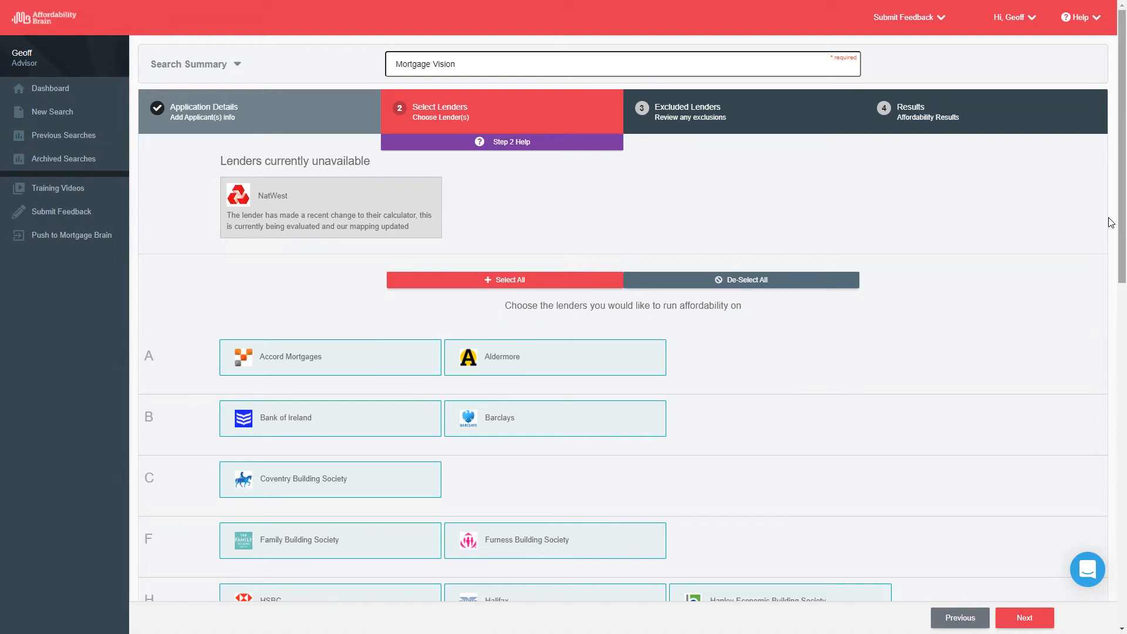
drag(1109, 219, 1109, 280)
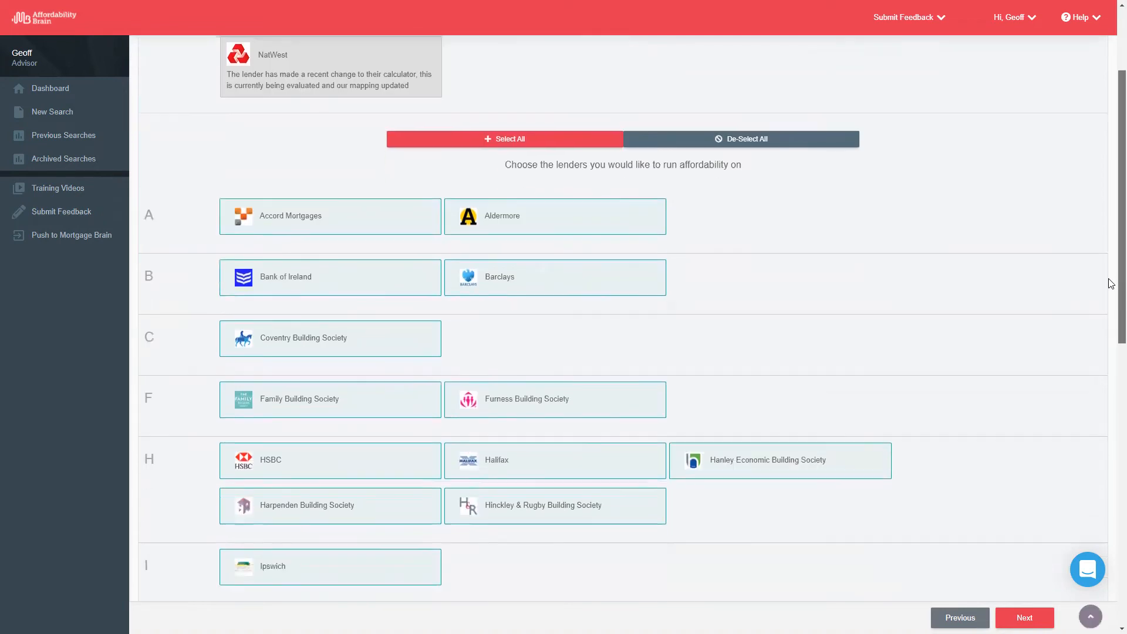
click(334, 512)
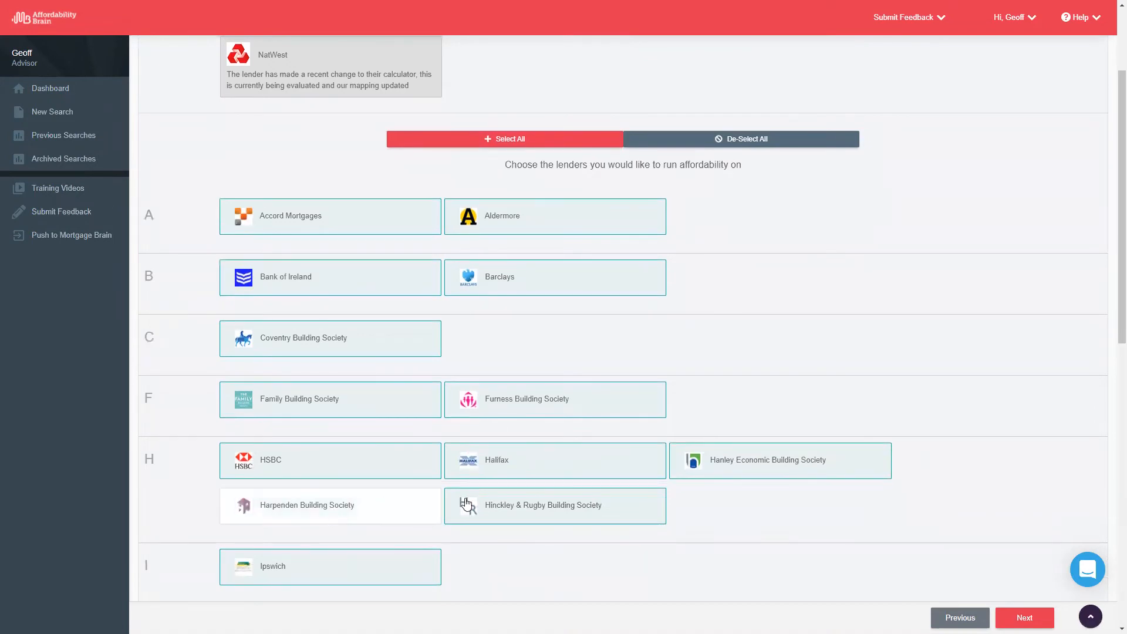
click(541, 521)
click(750, 469)
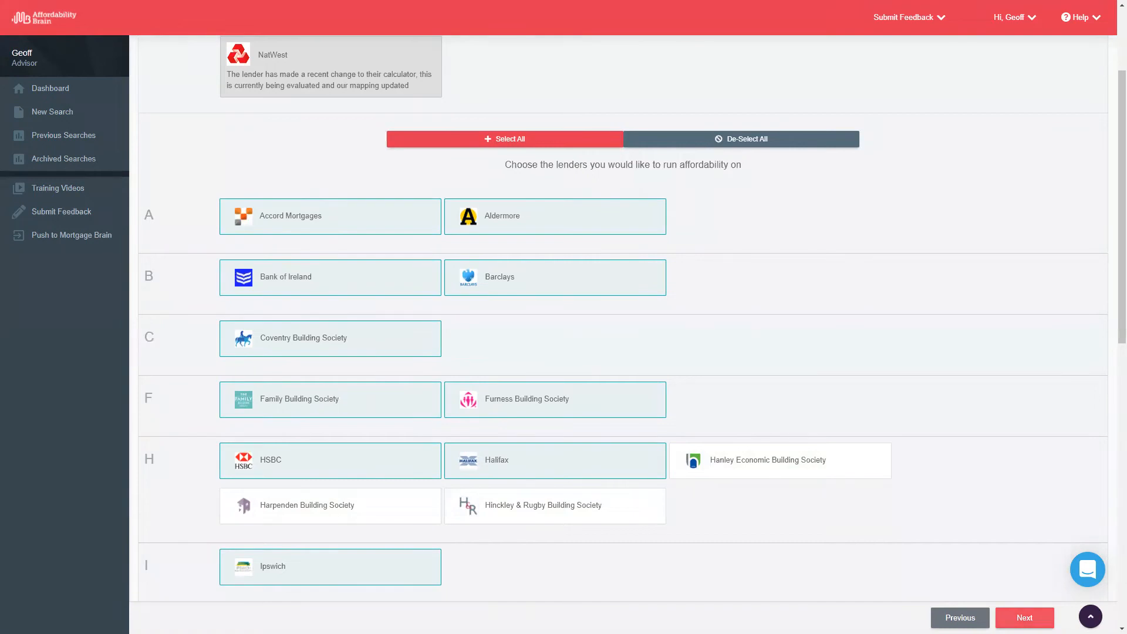
Step: Continue through the excluded lenders review and calculate affordability for the chosen lenders
click(1024, 618)
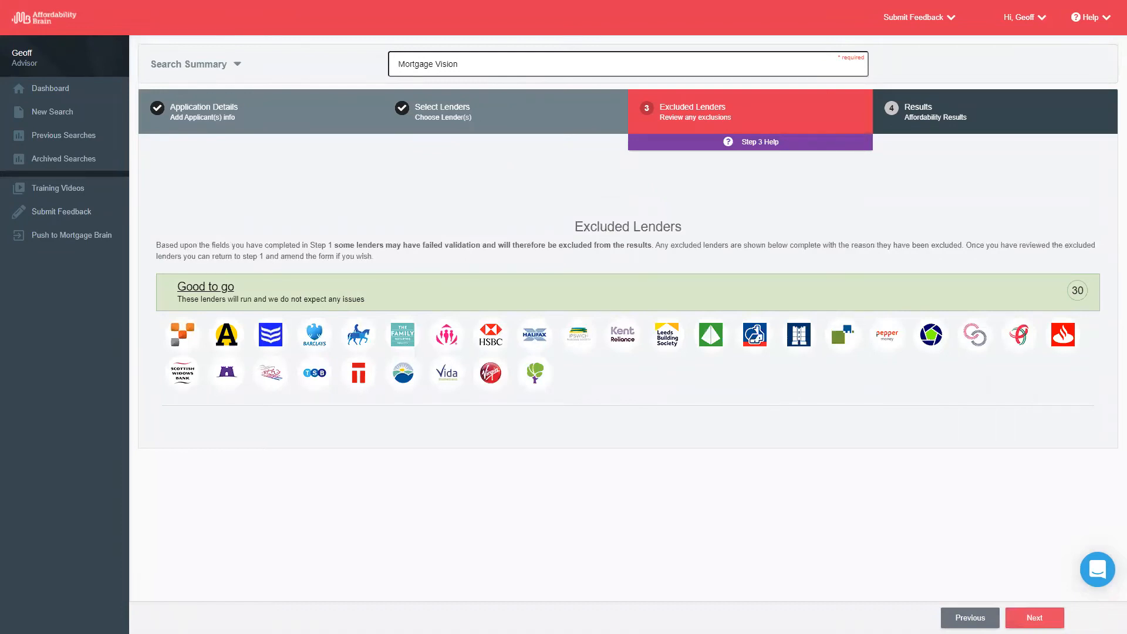
click(1034, 618)
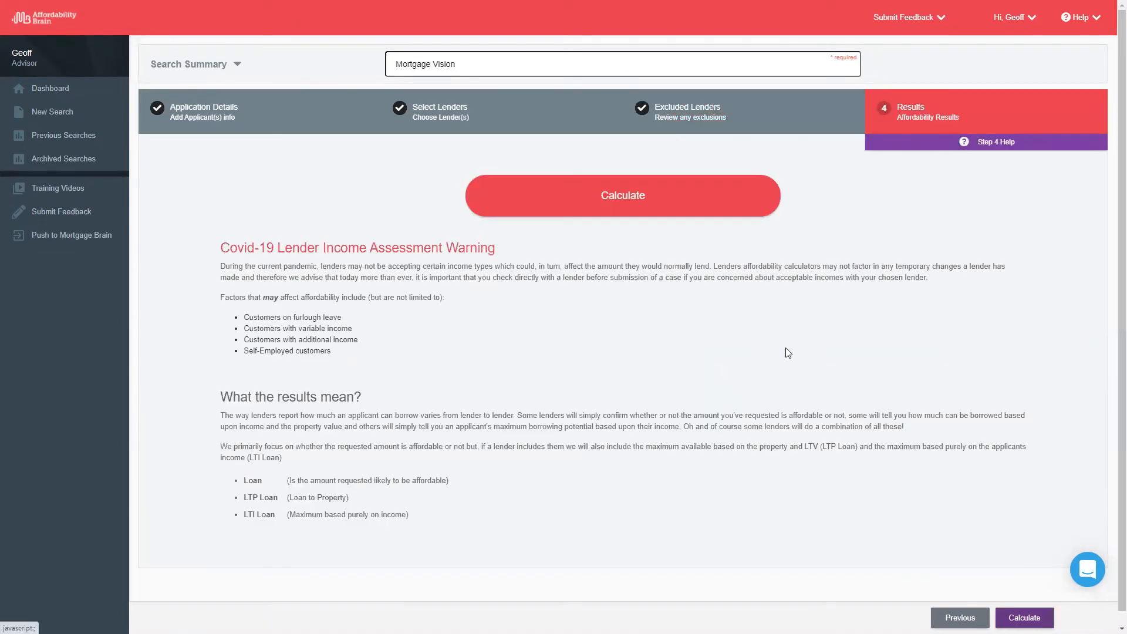
click(626, 194)
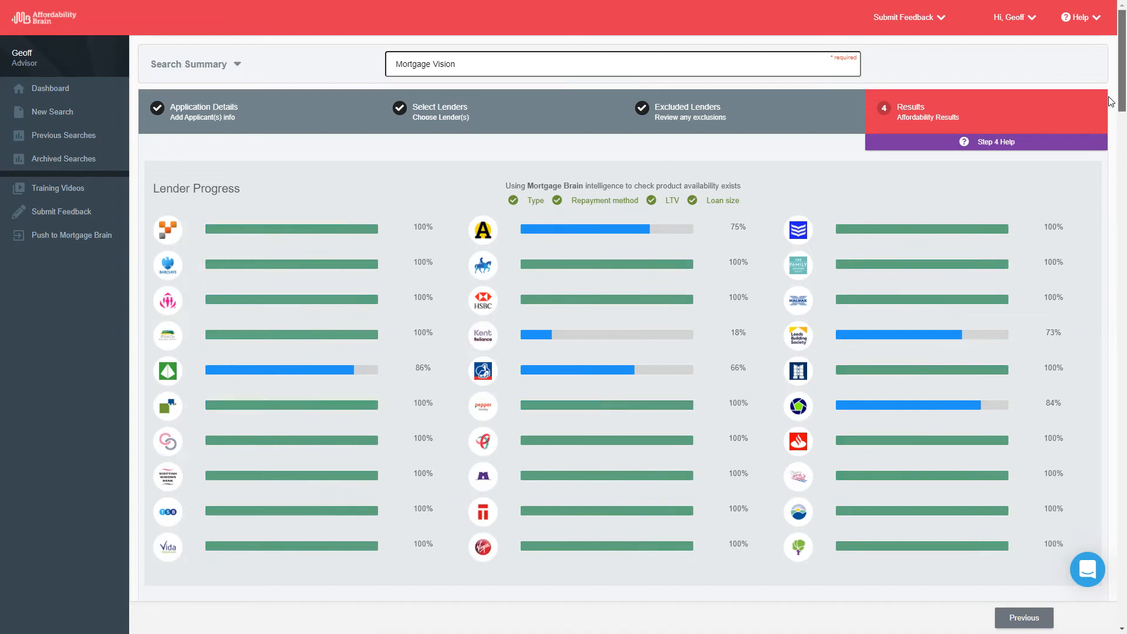
Step: Review the lenders' affordability results, send them to Mortgage Brain, and apply the received data to the sourcing
scroll(1111, 102, down, 8)
scroll(1111, 209, down, 11)
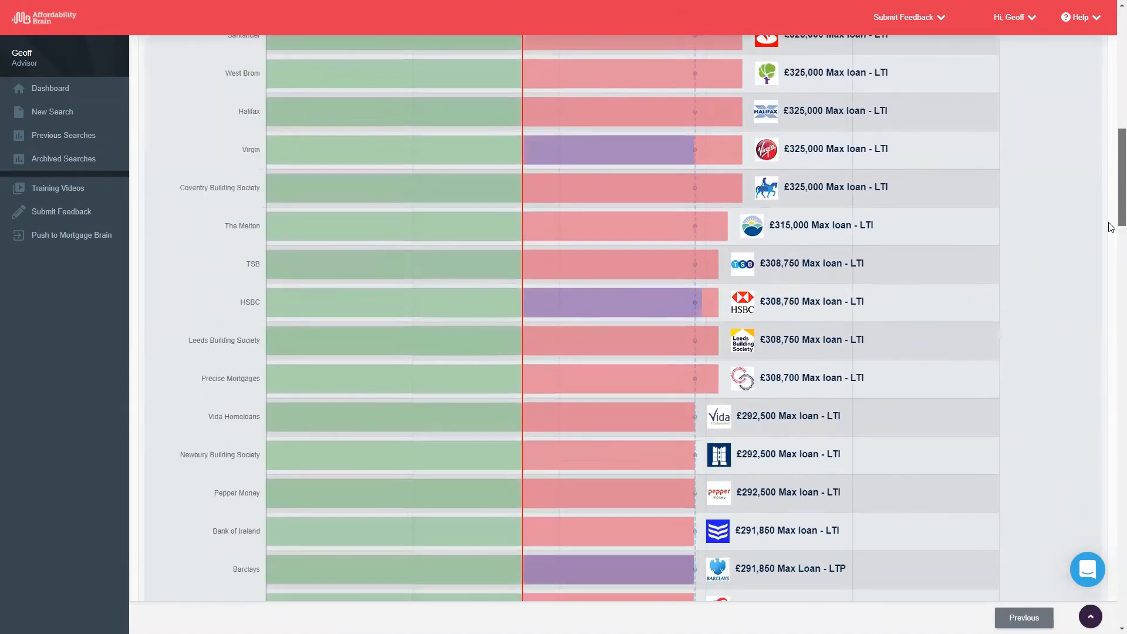
scroll(1111, 277, down, 1)
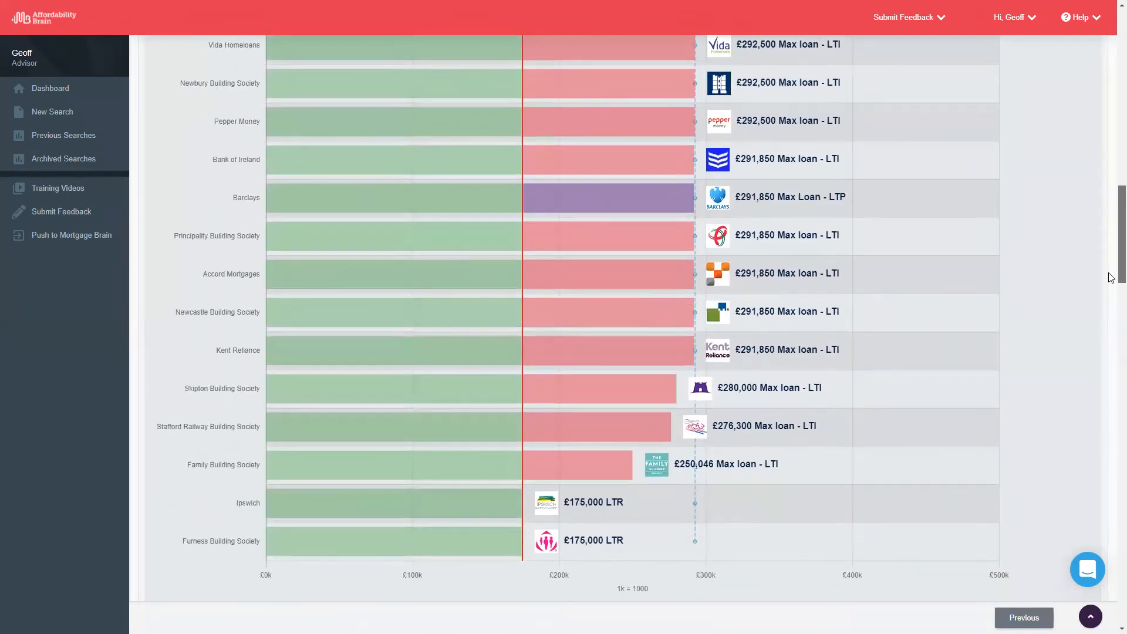
scroll(1111, 277, up, 1)
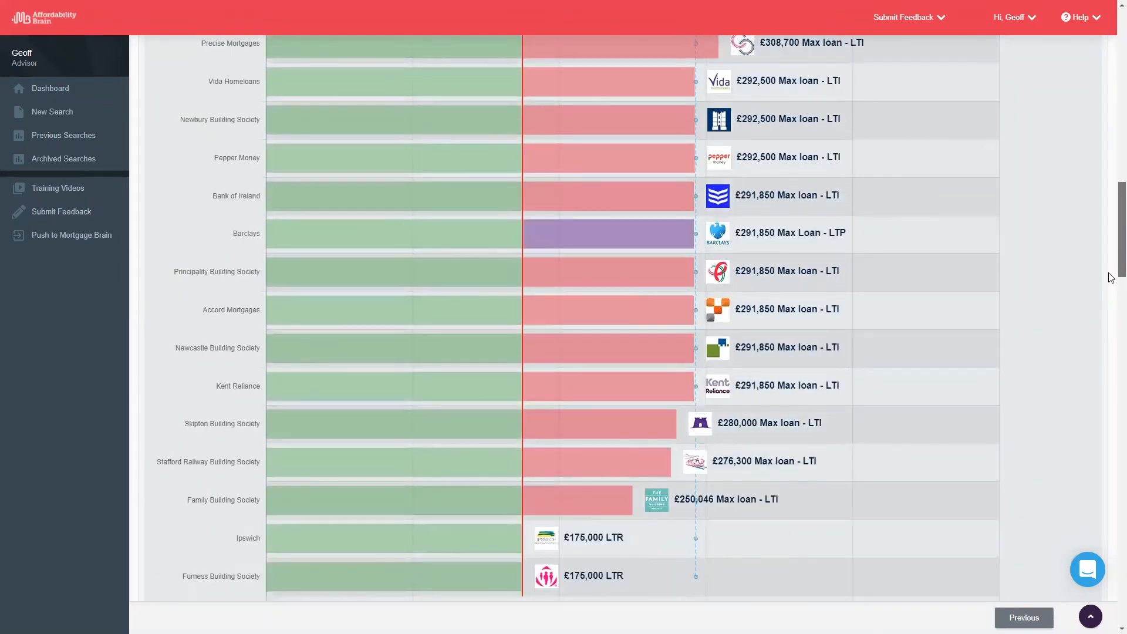
scroll(1111, 277, down, 7)
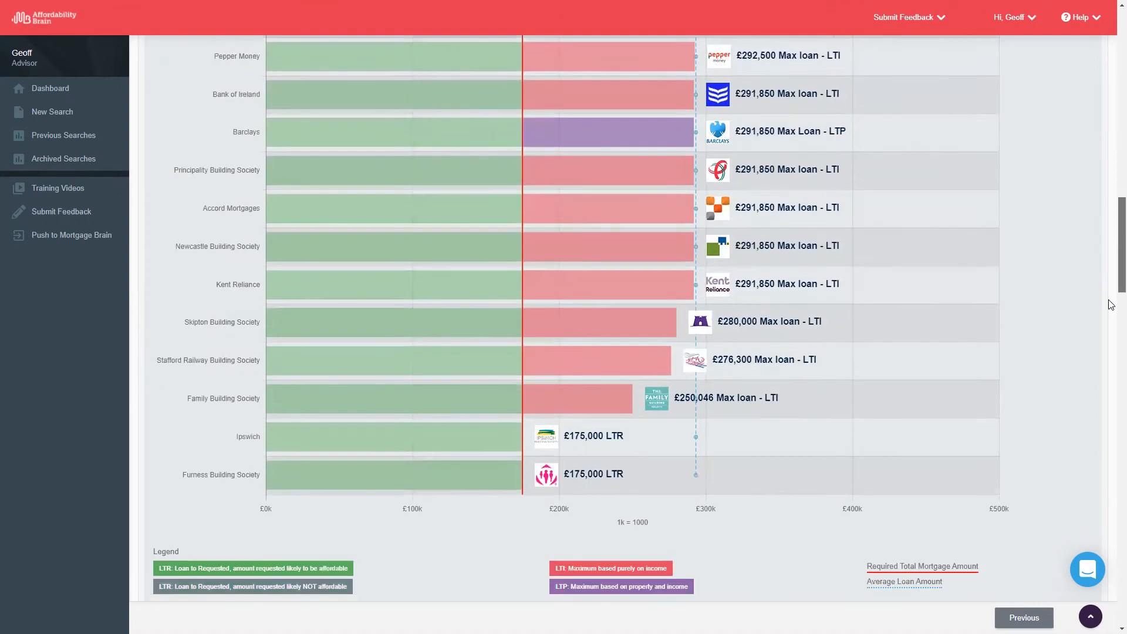
scroll(1112, 345, down, 1)
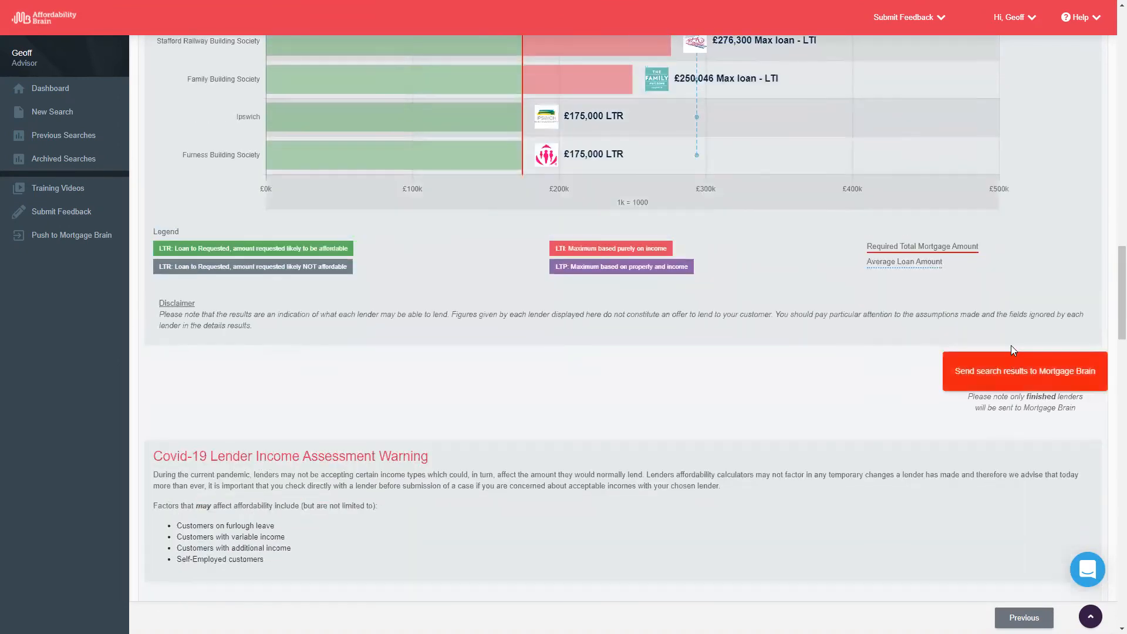
click(1011, 382)
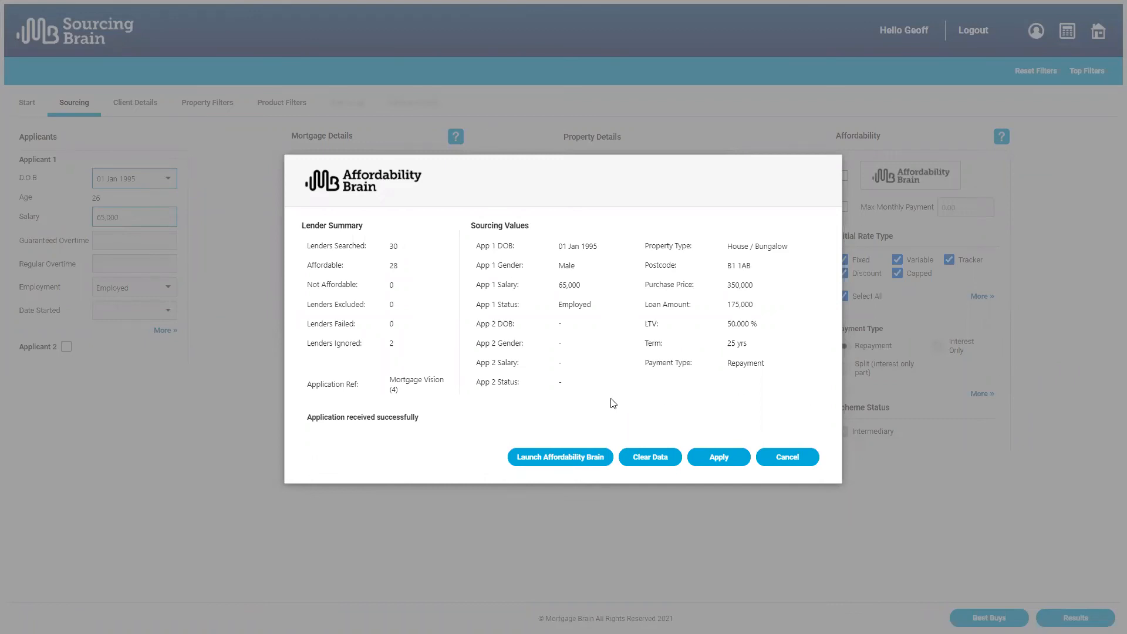
click(717, 458)
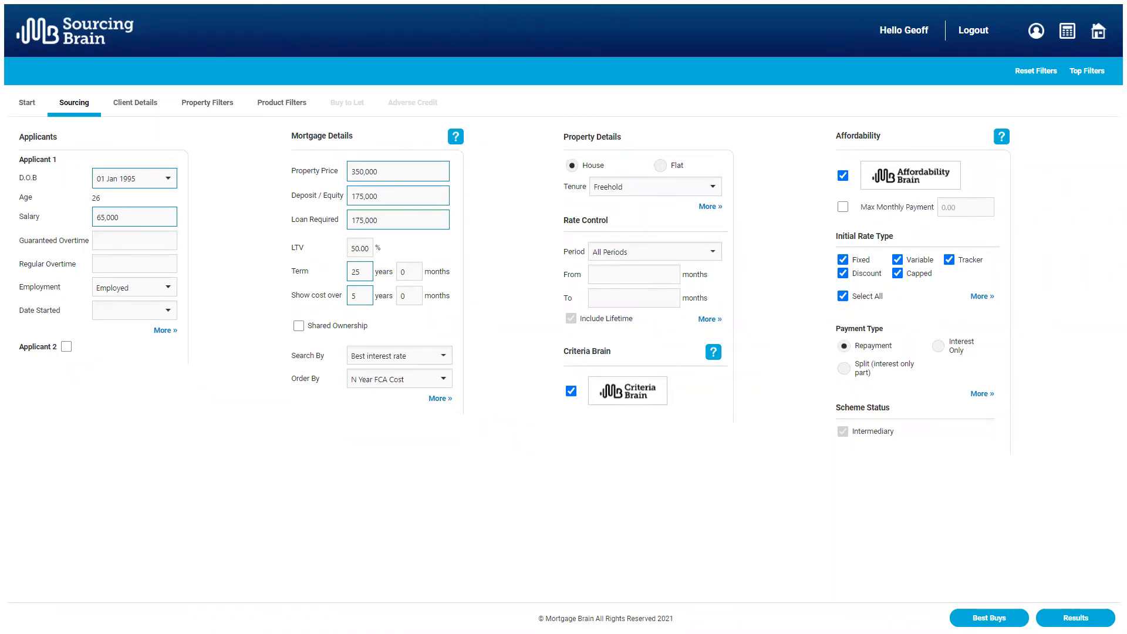
Step: Display the sourcing results with both filters applied and select the Nationwide 5 yr Fixed scheme with product code 157097
click(1075, 618)
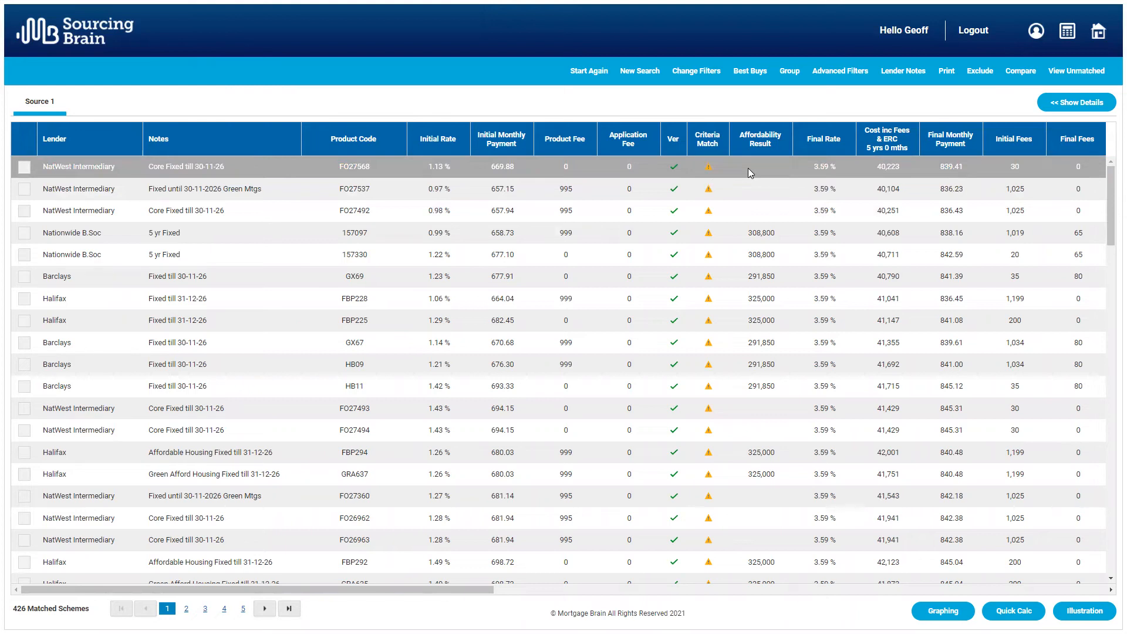
click(758, 239)
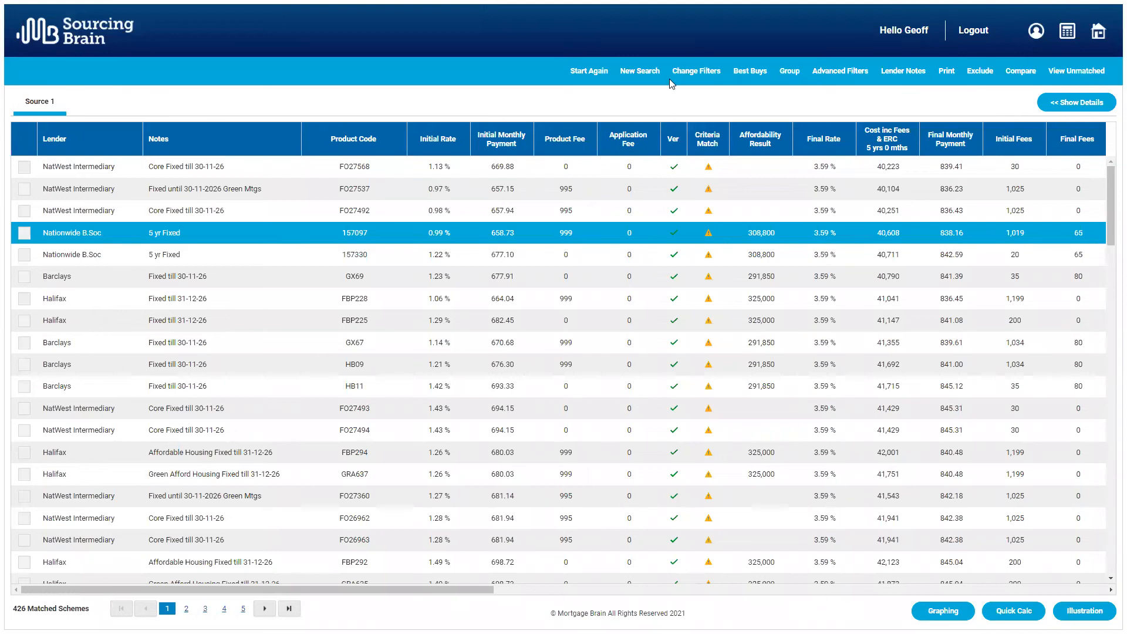
Step: Run a new search with Criteria Brain and Affordability Brain switched off, and return to the Source 1 results for comparison
click(640, 71)
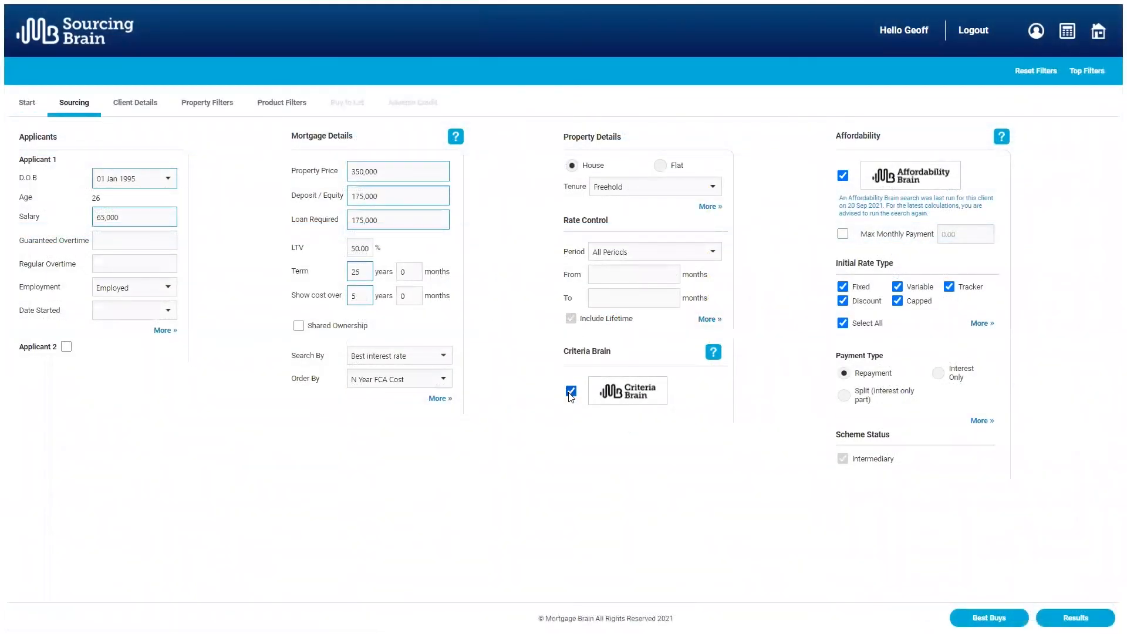
click(570, 392)
click(843, 176)
click(1070, 617)
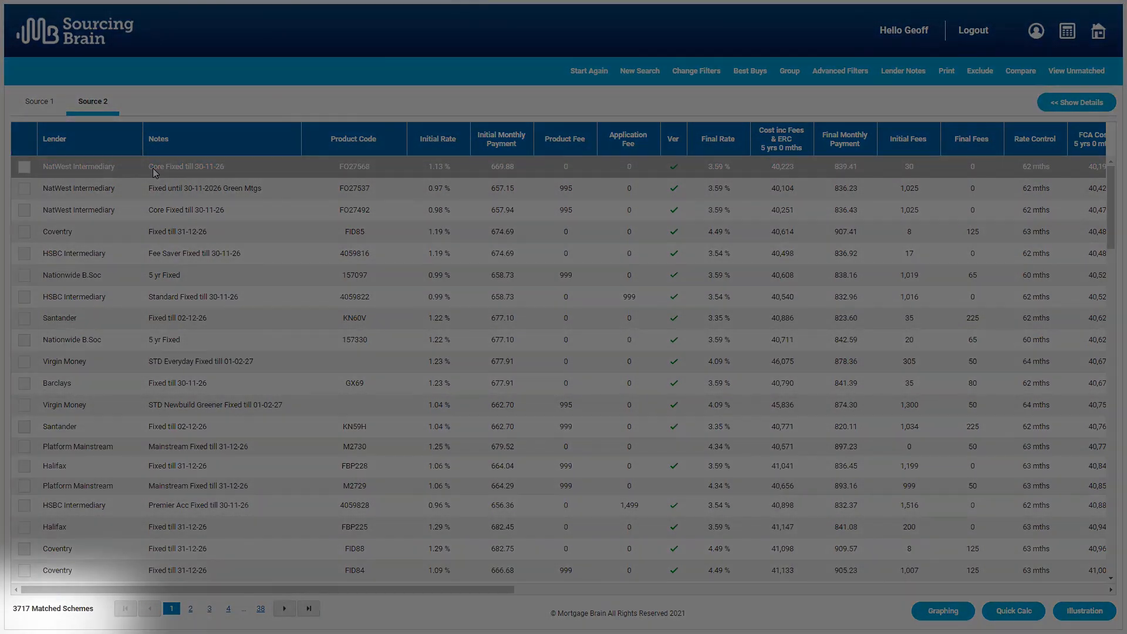
click(152, 170)
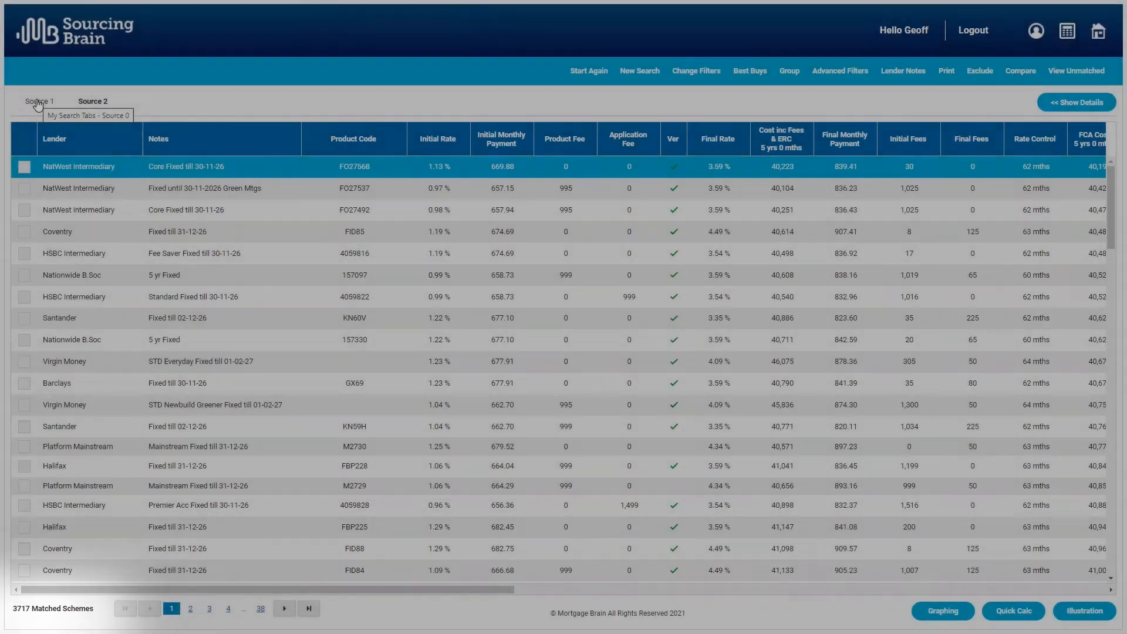
click(38, 104)
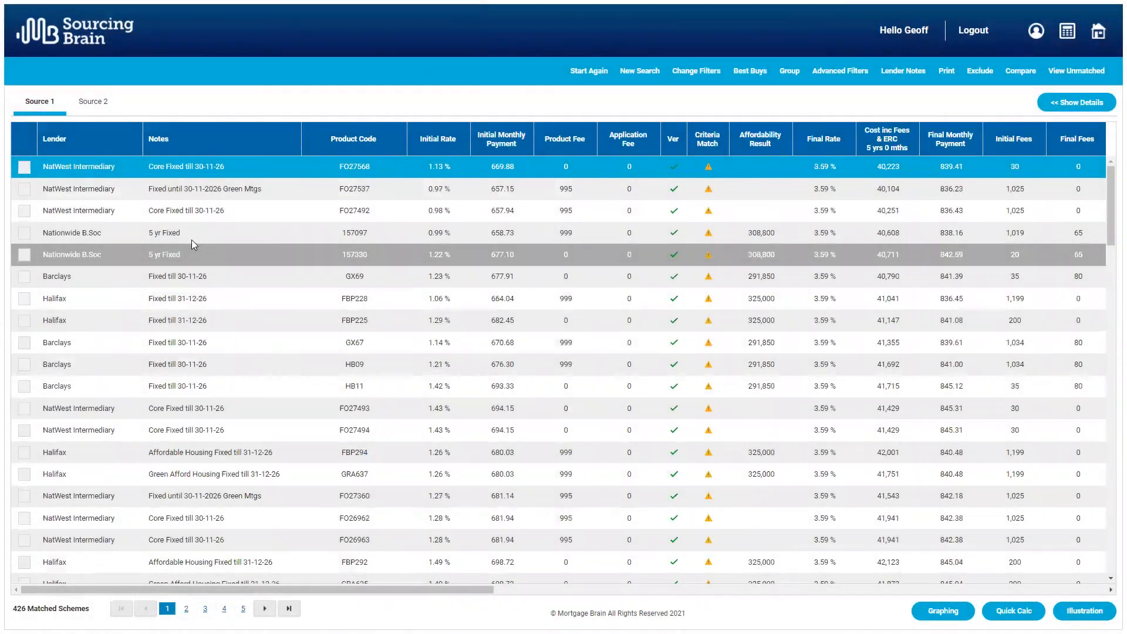
Step: Start an illustration for the Nationwide 5 yr Fixed scheme with product code 157097 and open its proc fee details
click(192, 240)
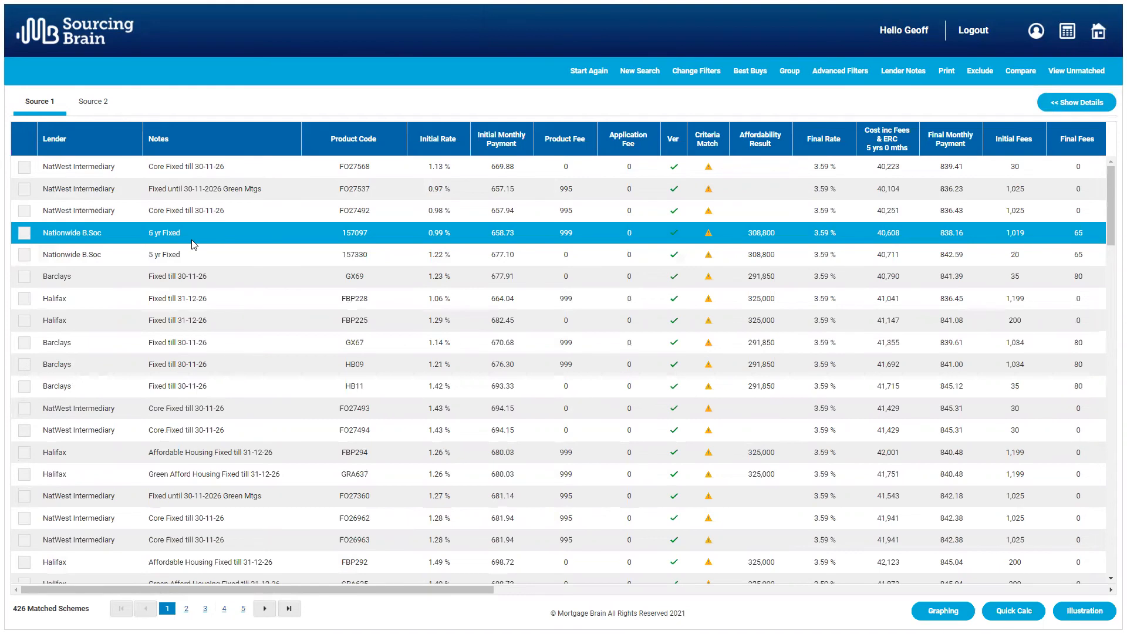
click(1086, 611)
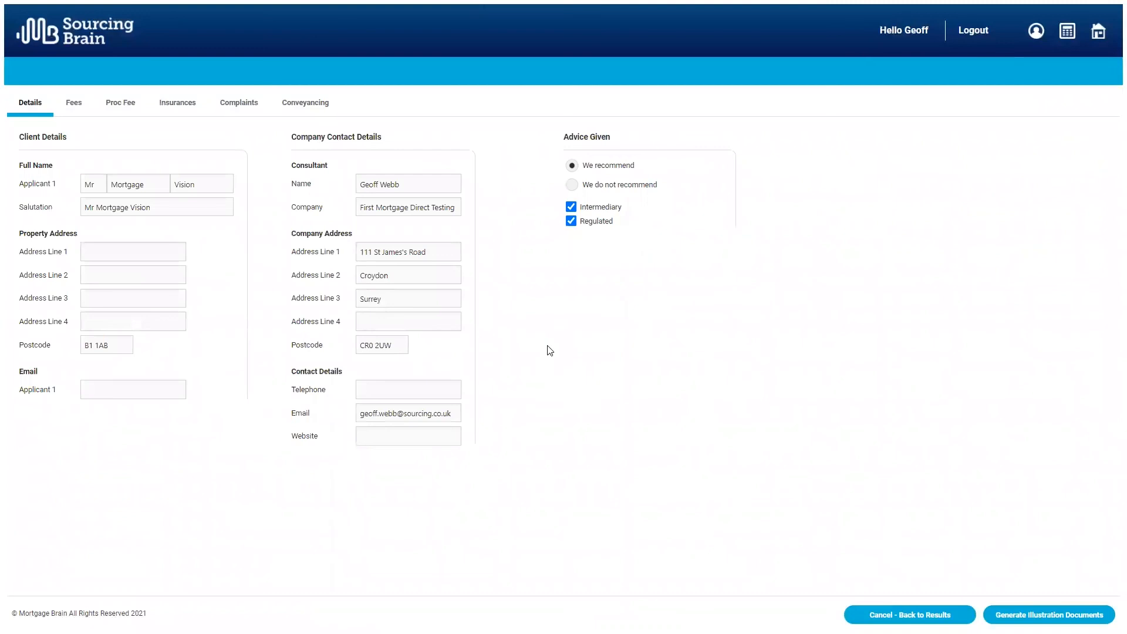
click(123, 113)
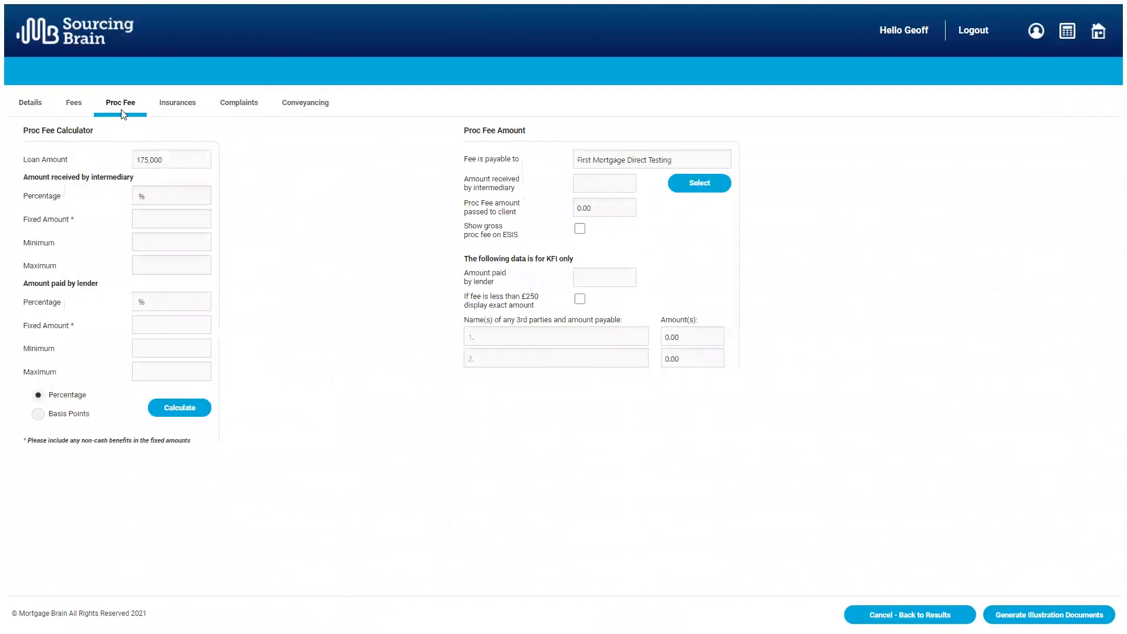
Step: Apply the L&G proc fee to the illustration and generate the illustration documents
click(698, 186)
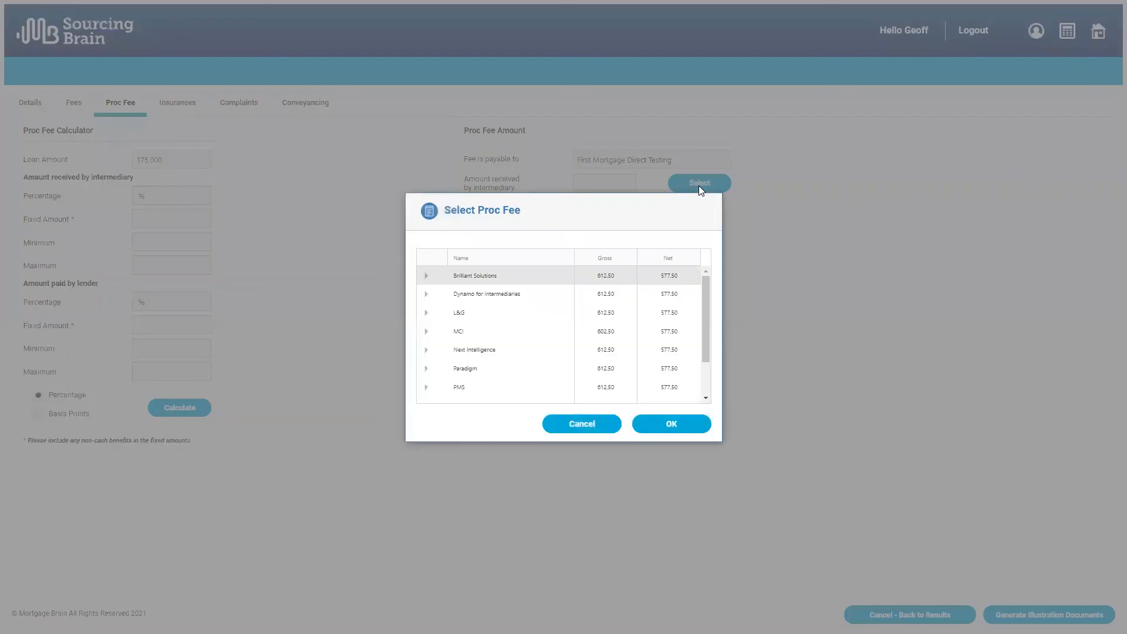
click(462, 314)
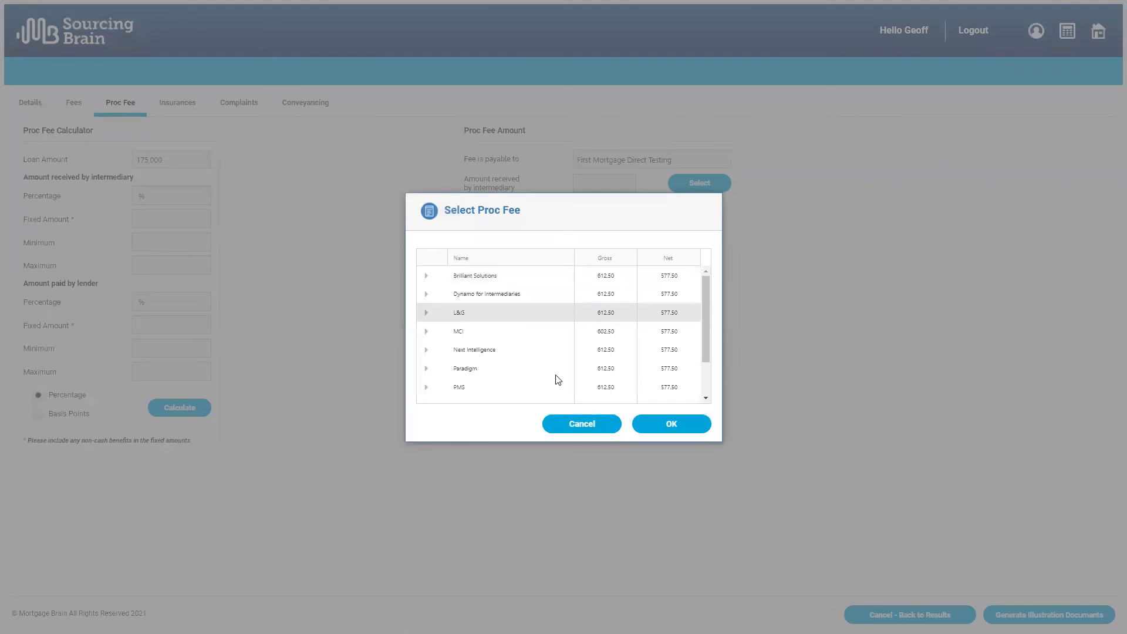
click(661, 429)
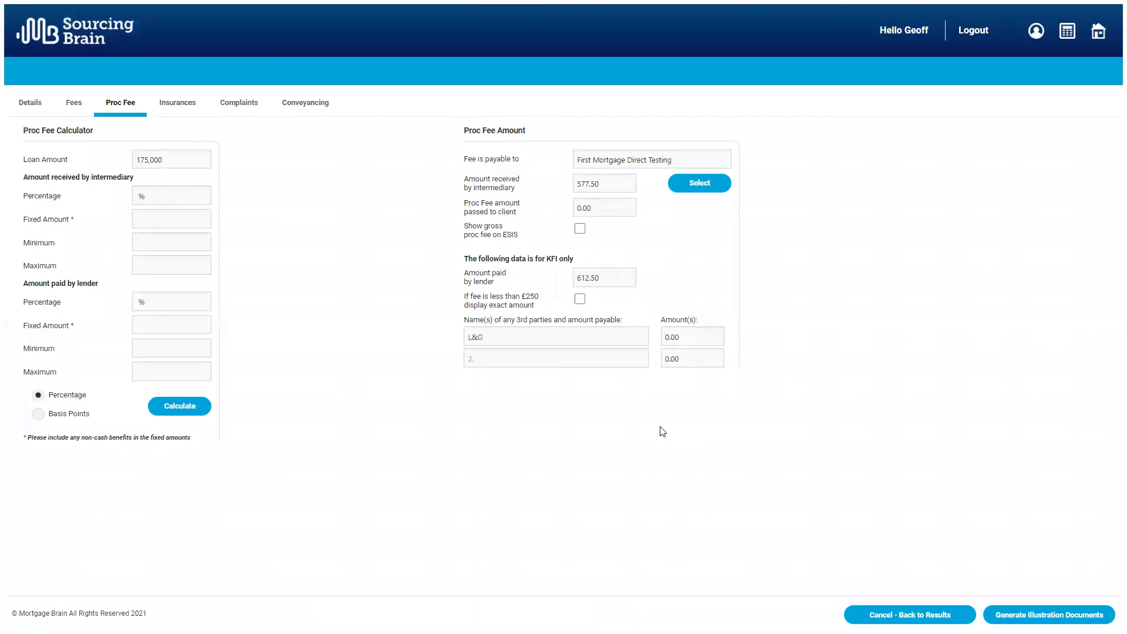
click(1049, 615)
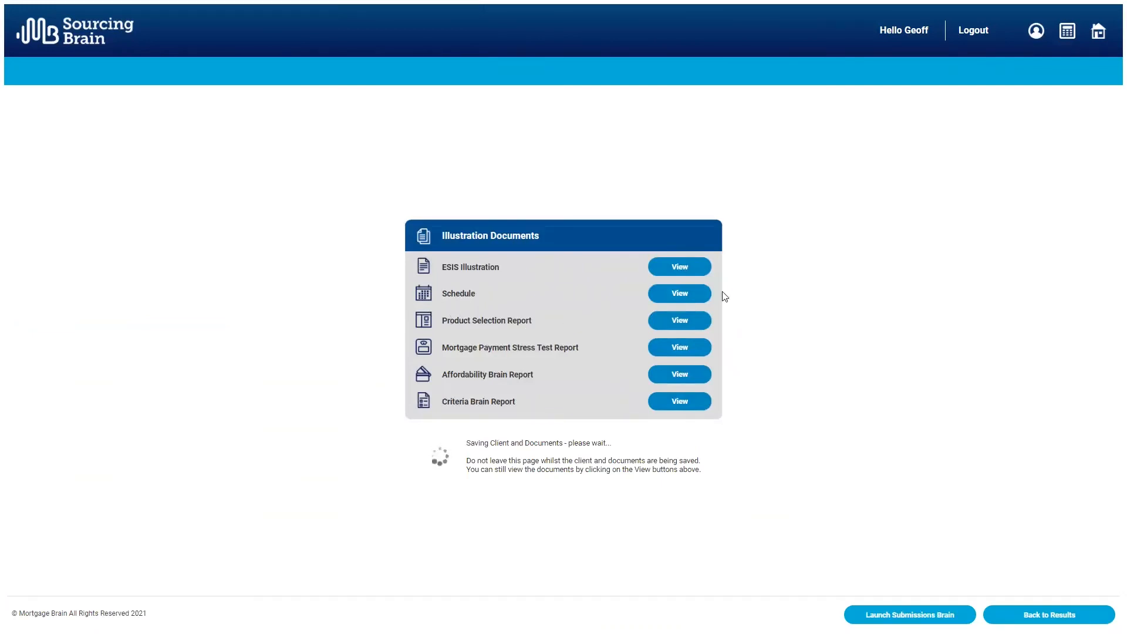
Step: Review the Product Selection Report, and examine the lender comparison results and policy wording in the Criteria Brain Report
click(683, 320)
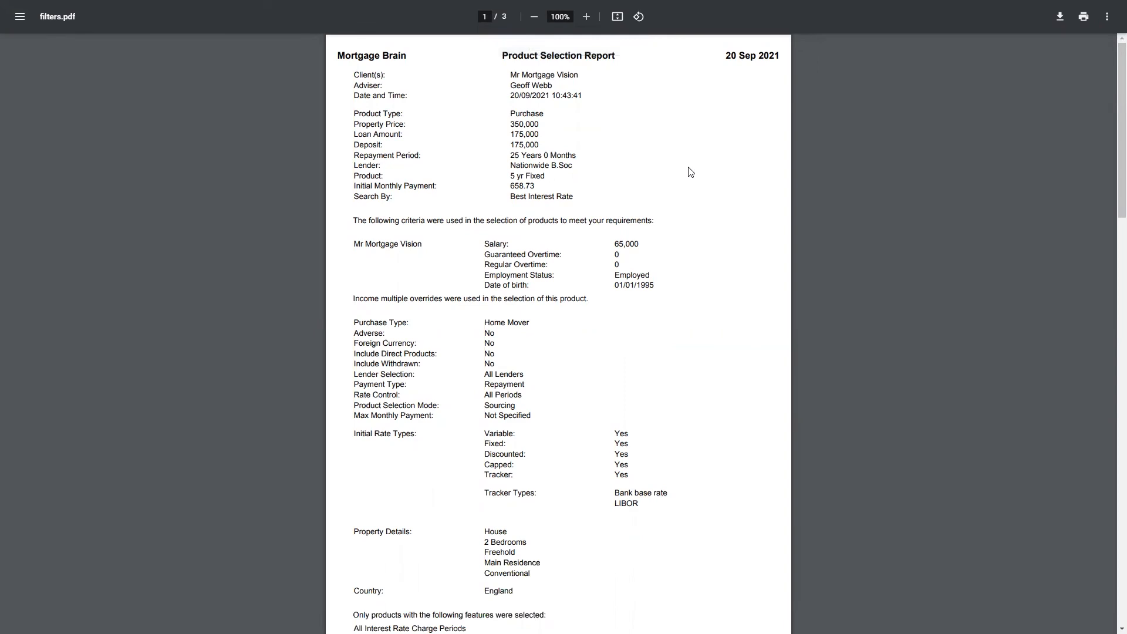
scroll(690, 171, down, 6)
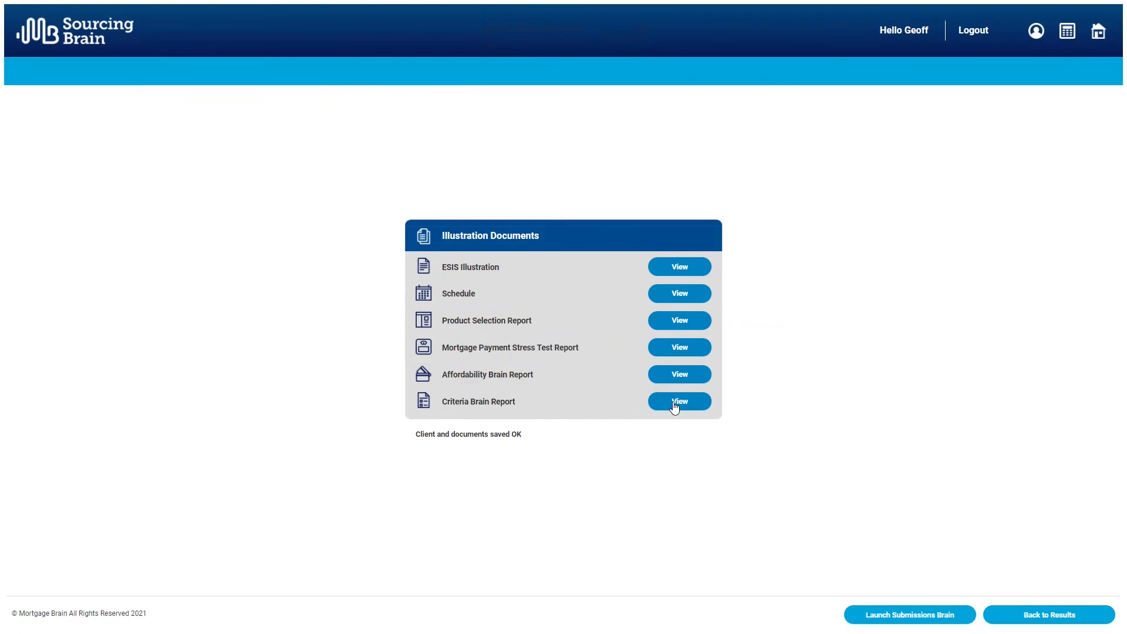
click(674, 404)
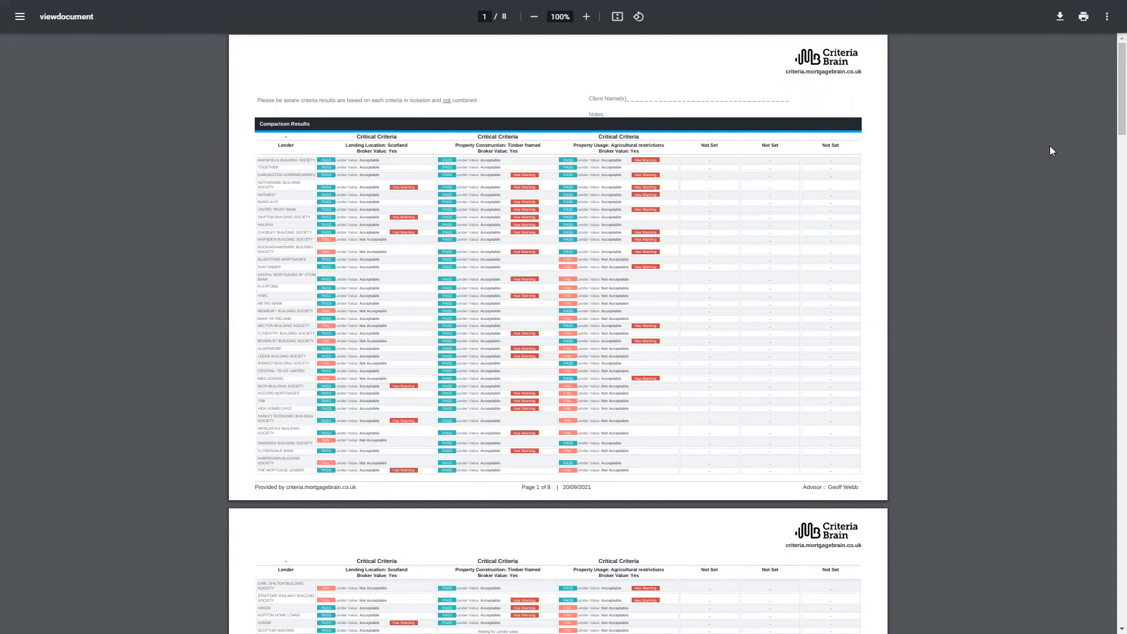
scroll(1109, 133, down, 7)
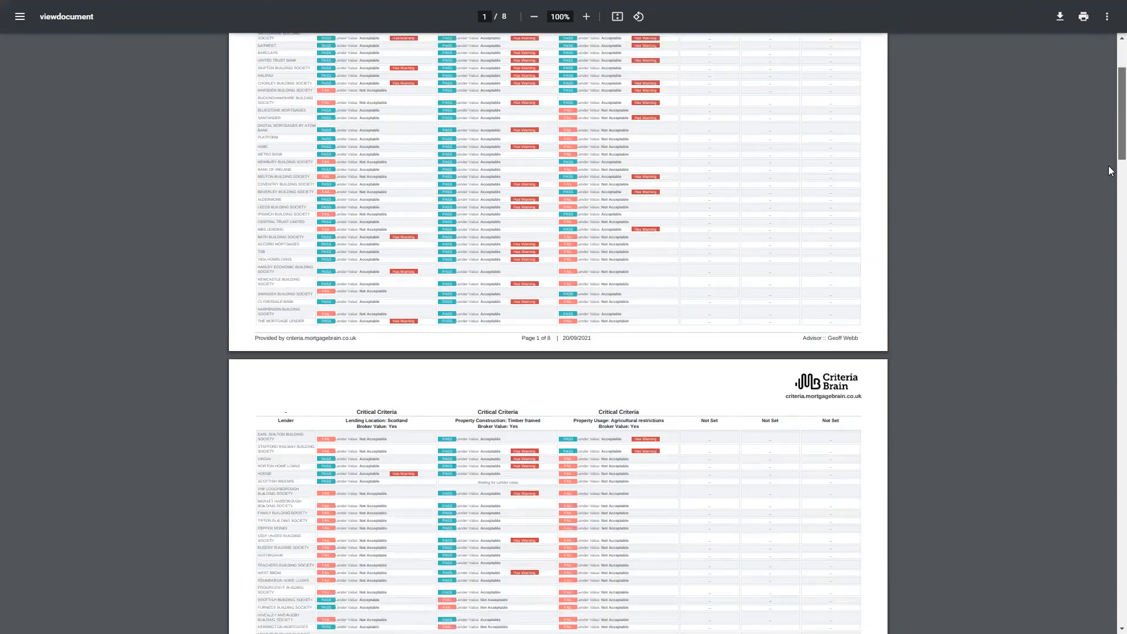
scroll(1110, 194, down, 8)
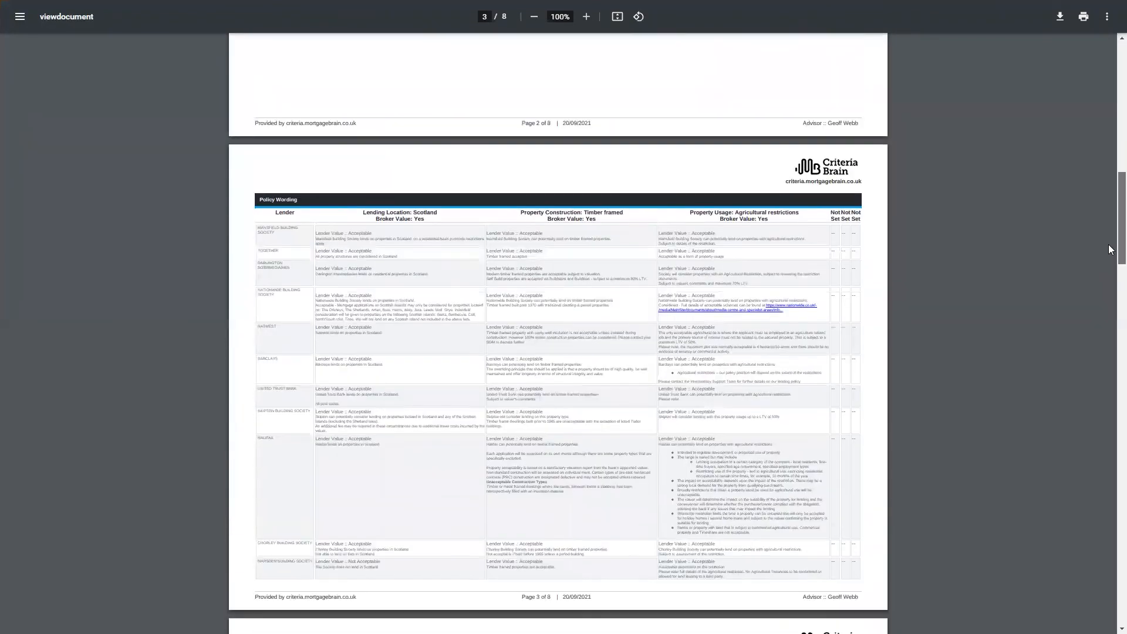
scroll(1108, 256, down, 1)
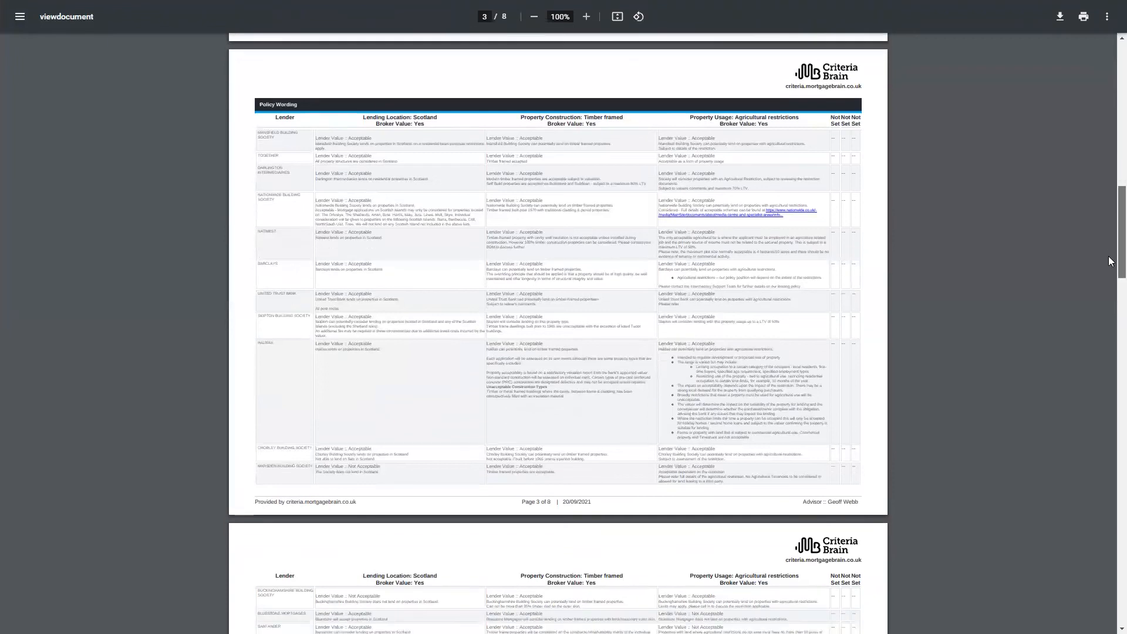